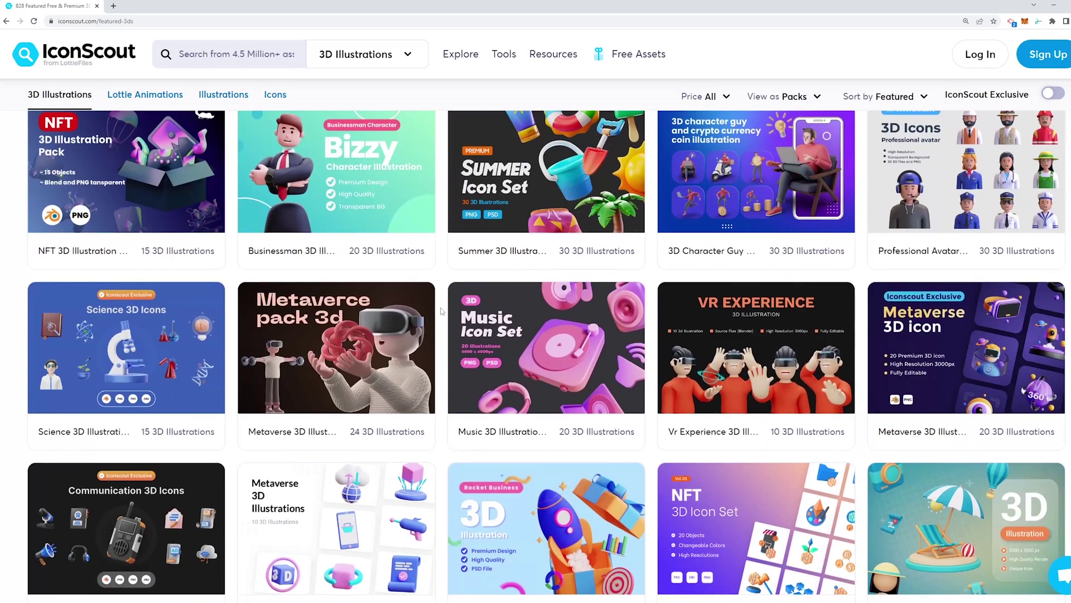
Download the beach travel suitcase illustration as a ZIP
scroll(442, 311, "down", 6)
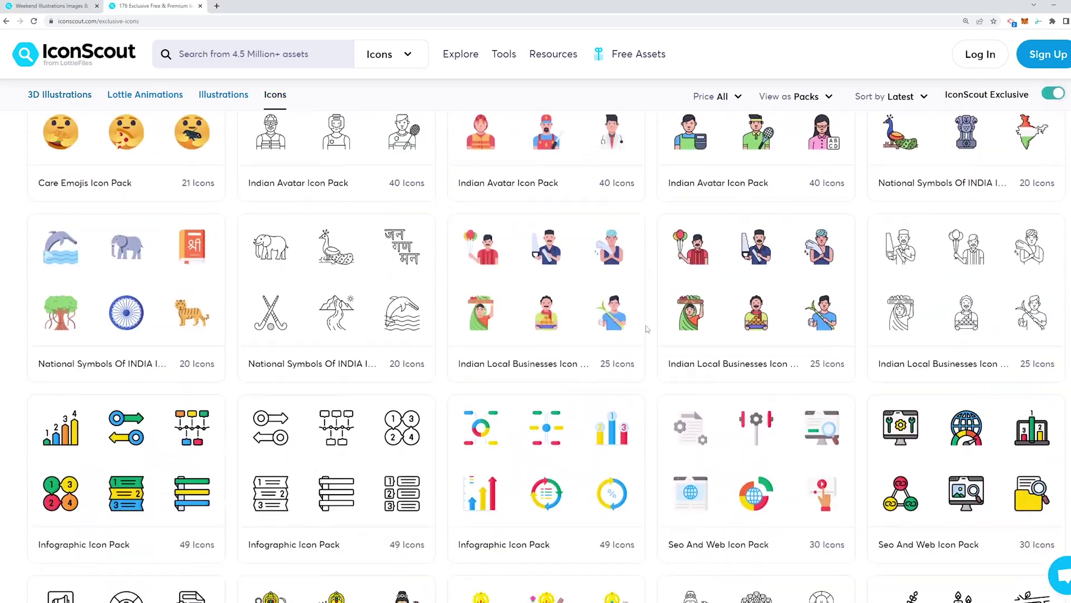
scroll(647, 329, "down", 3)
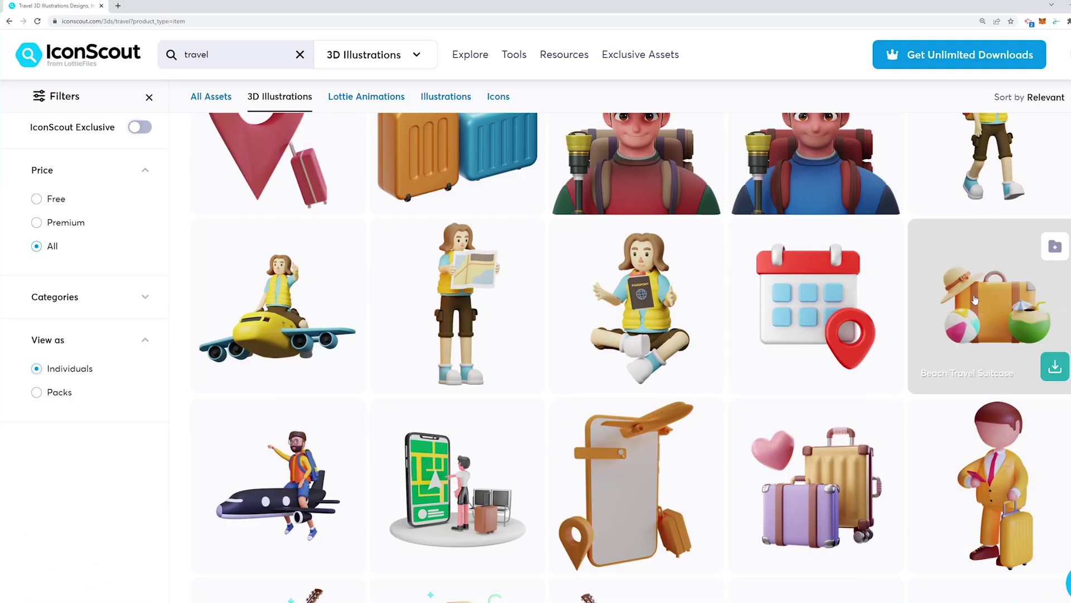
left_click(973, 299)
left_click(854, 214)
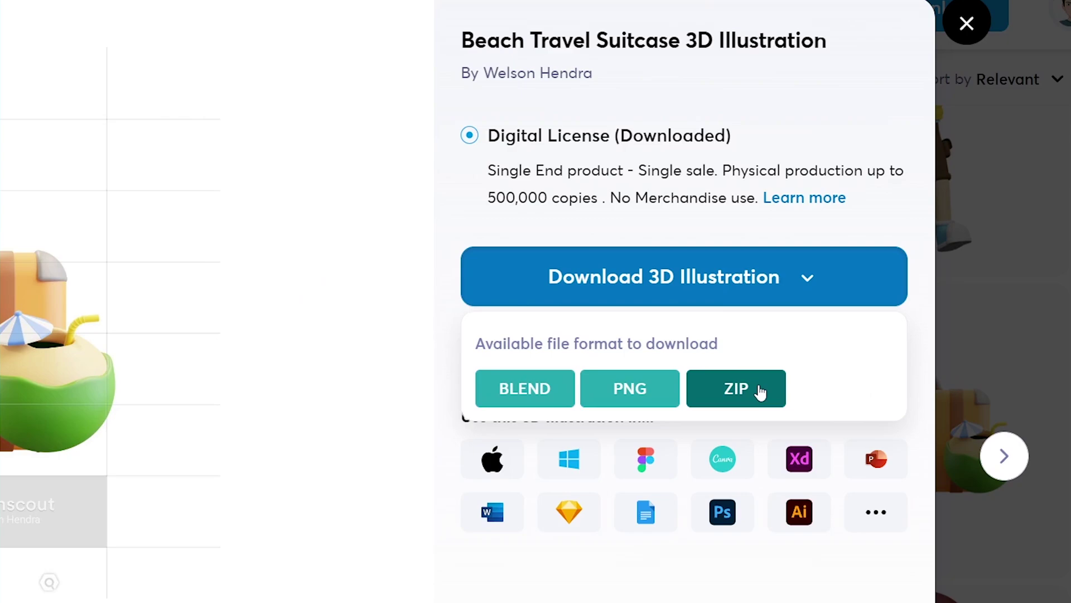
left_click(893, 279)
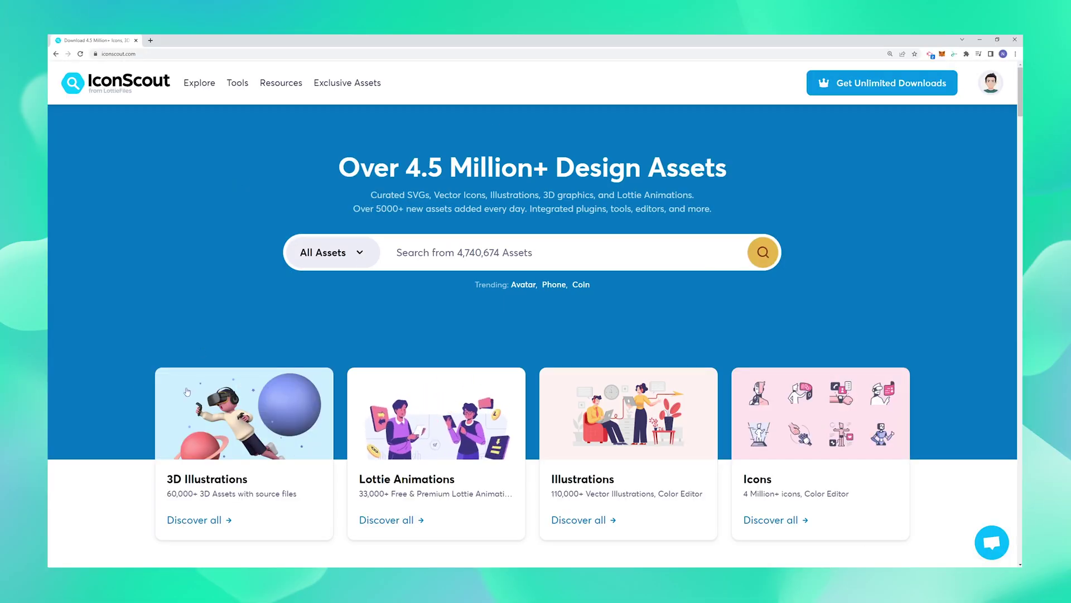
Browse the 3D Illustrations section and open the Gadget illustration pack
left_click(191, 482)
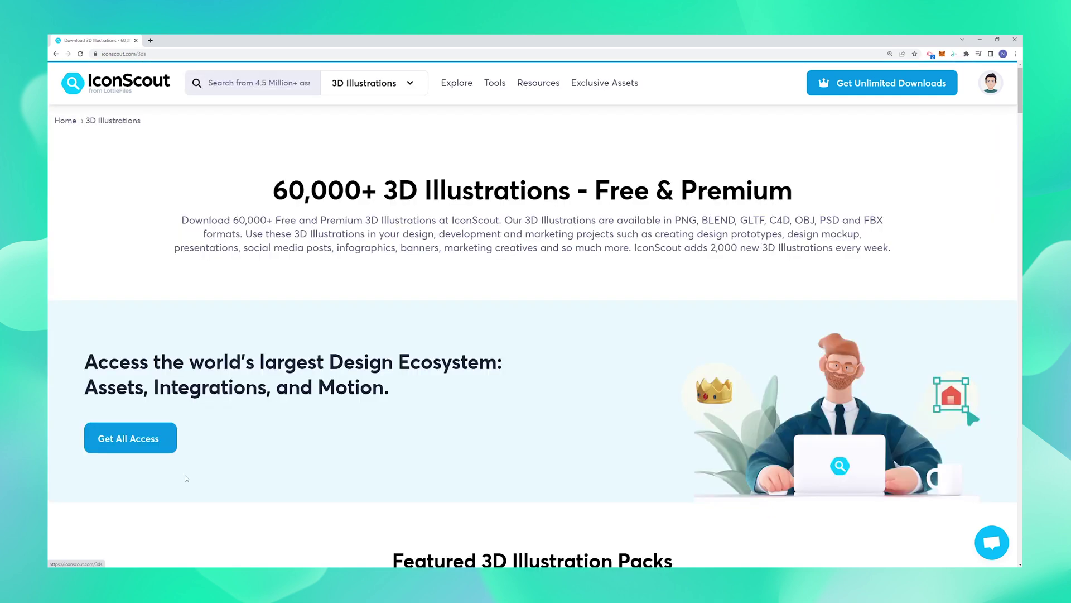
scroll(557, 383, "down", 4)
scroll(557, 383, "down", 7)
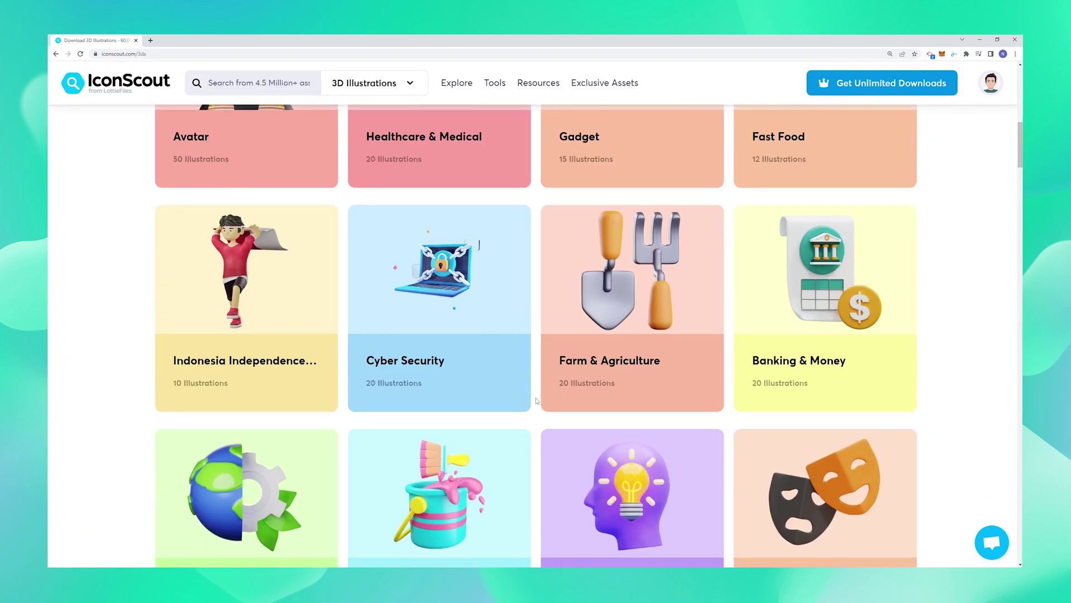
scroll(557, 383, "up", 5)
left_click(557, 383)
scroll(435, 321, "down", 4)
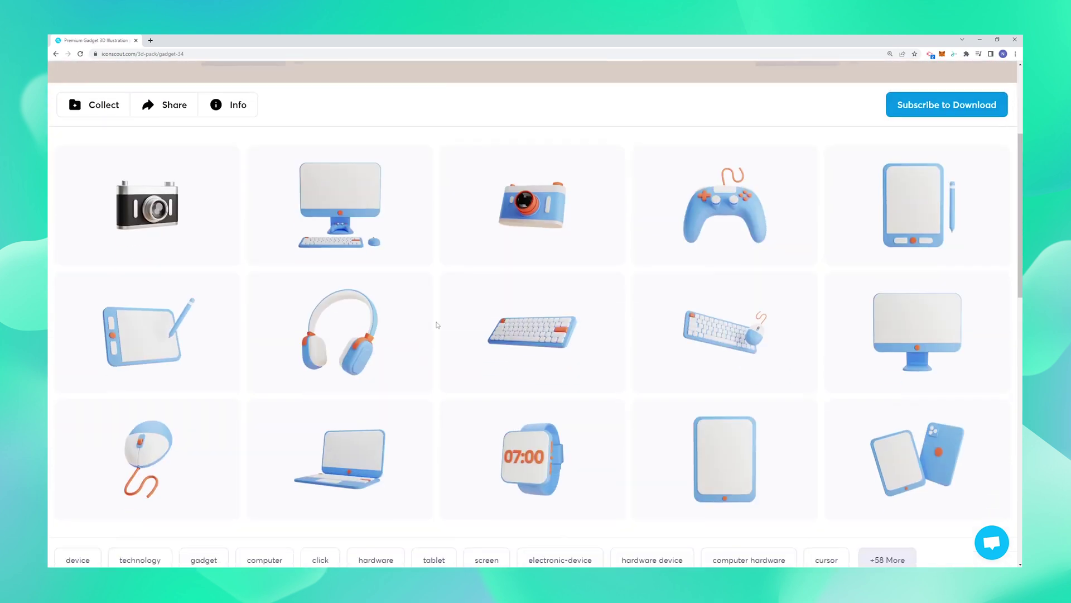
scroll(435, 320, "up", 1)
Download the headphone illustration as a BLEND file, then switch to the blender.org tab
left_click(359, 339)
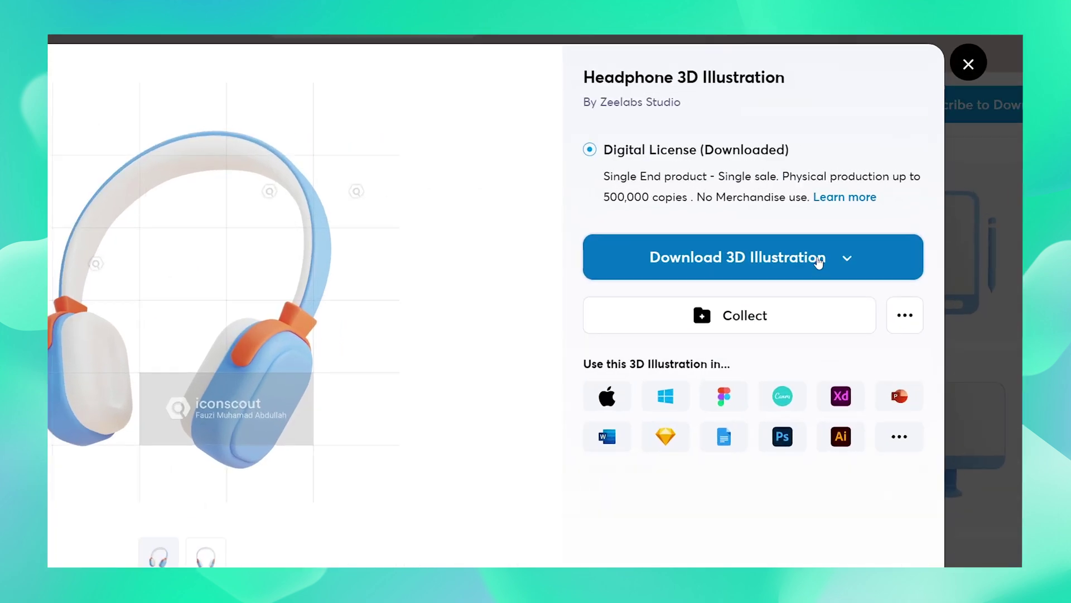
left_click(819, 262)
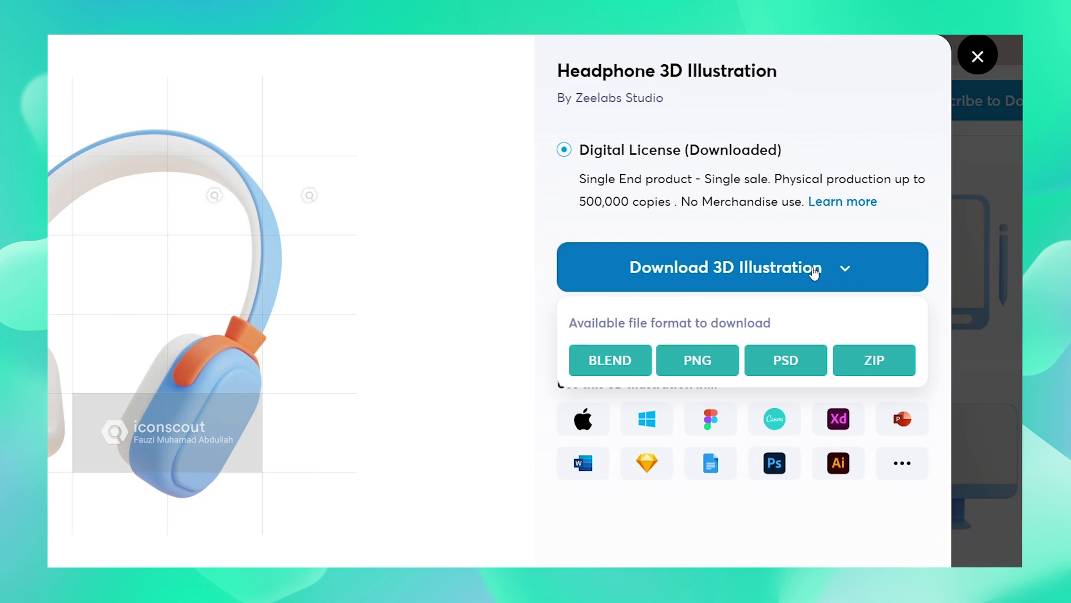
left_click(616, 378)
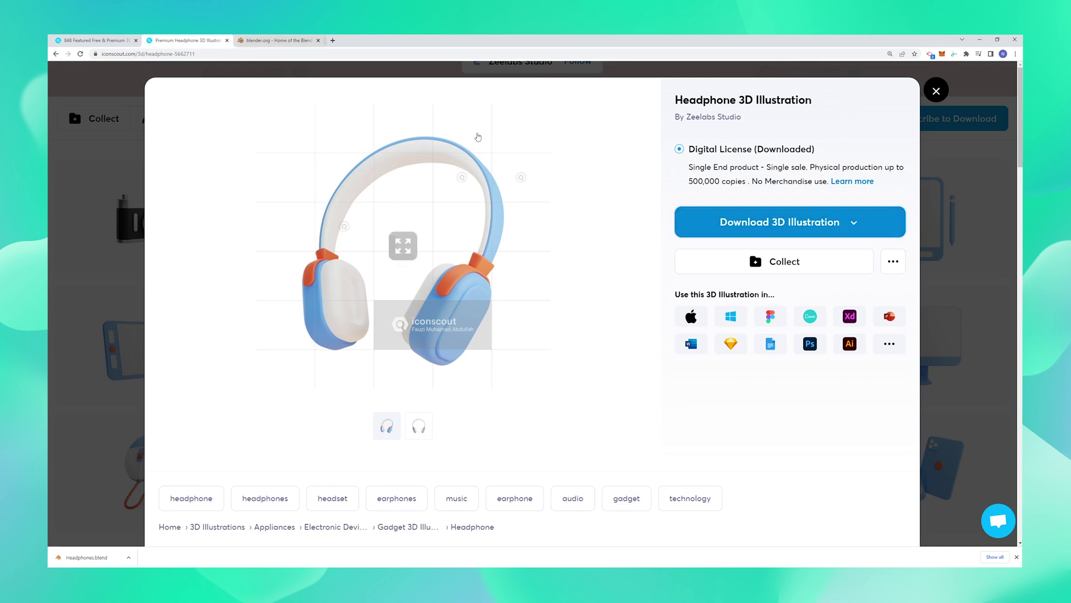
left_click(277, 41)
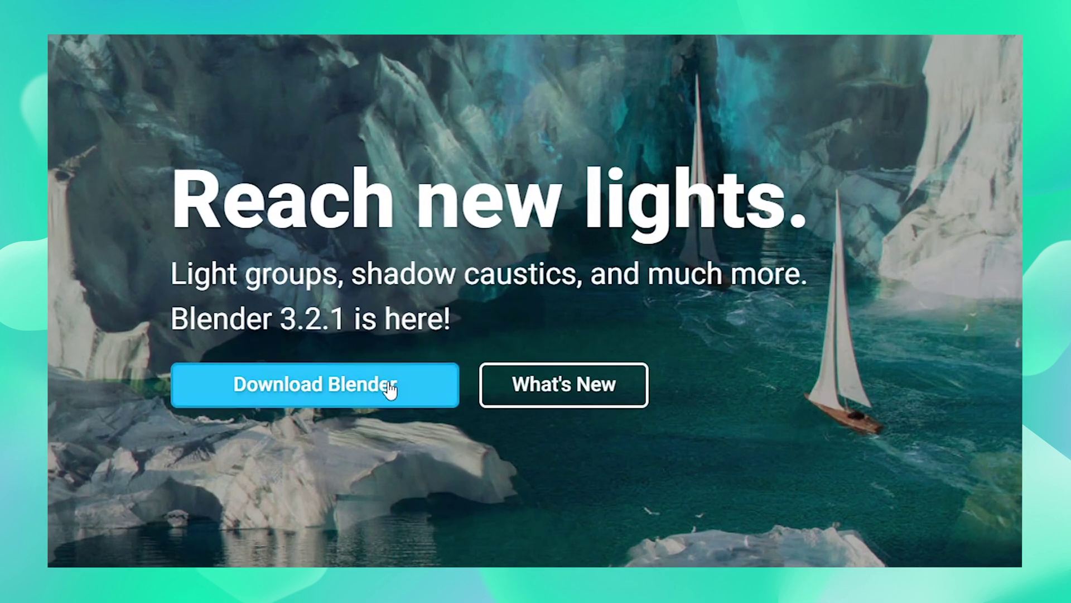
Visit the Blender 3.2.1 download page, then open the downloaded Headphones.blend from IconScout's downloads bar
left_click(355, 361)
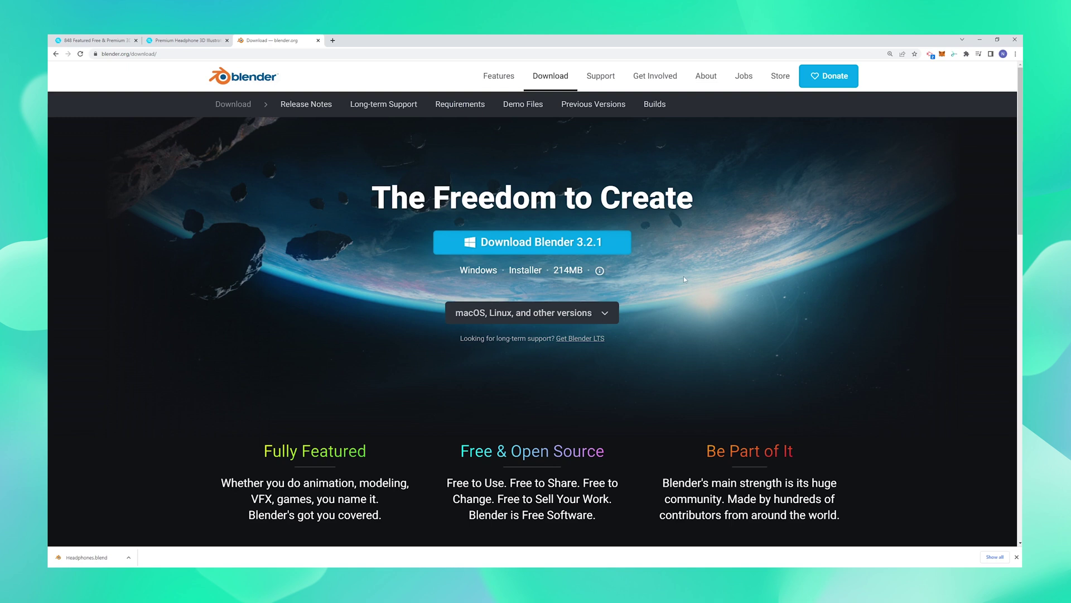
left_click(184, 40)
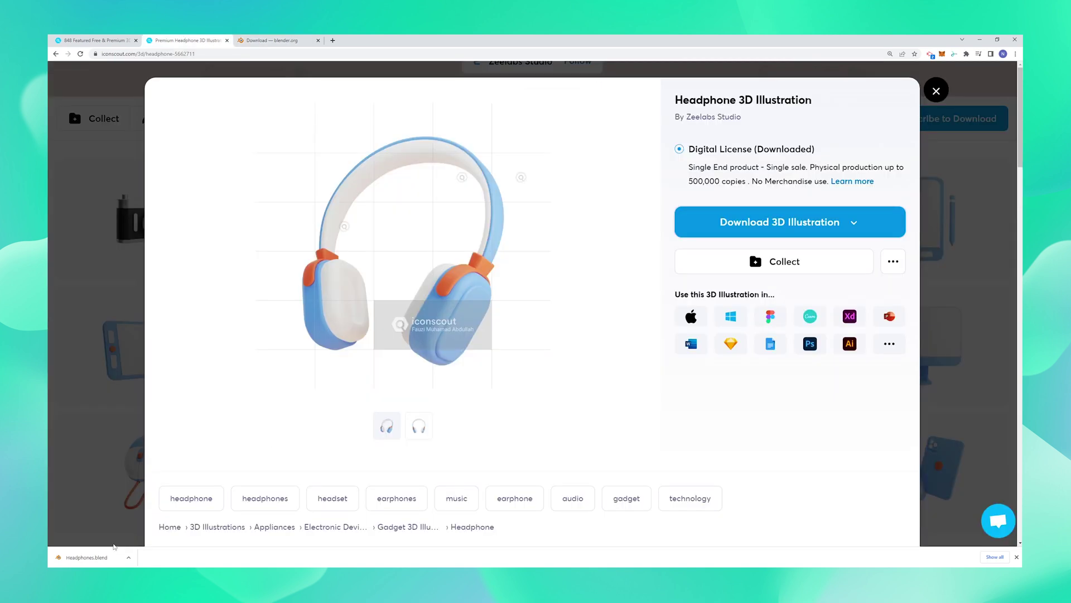
left_click(89, 557)
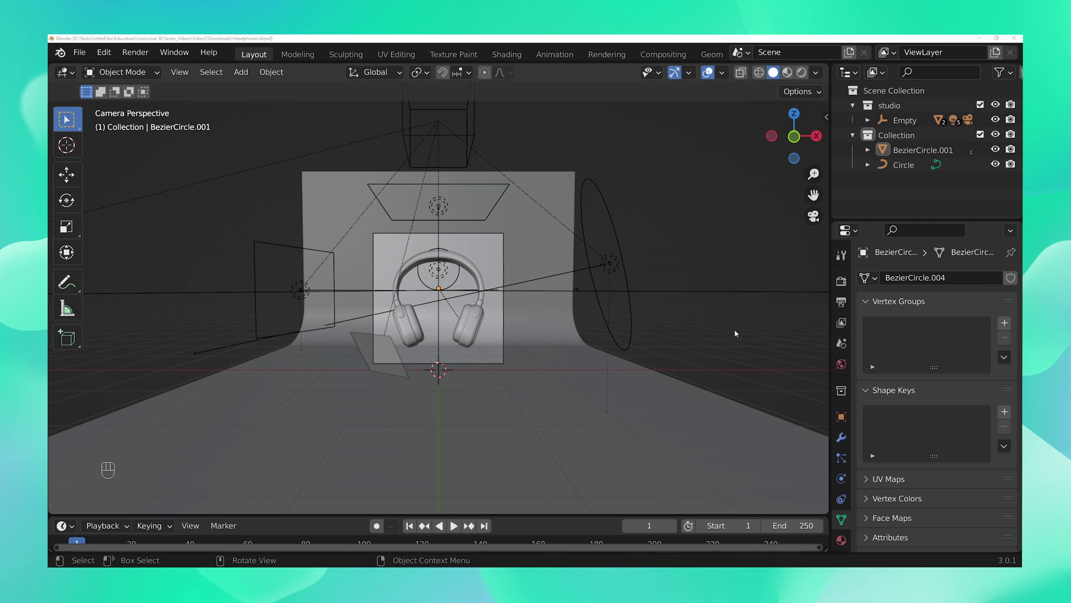
Leave camera view, then zoom in and orbit for an angled view of the grey headphones
middle_click_drag(734, 333, 680, 331)
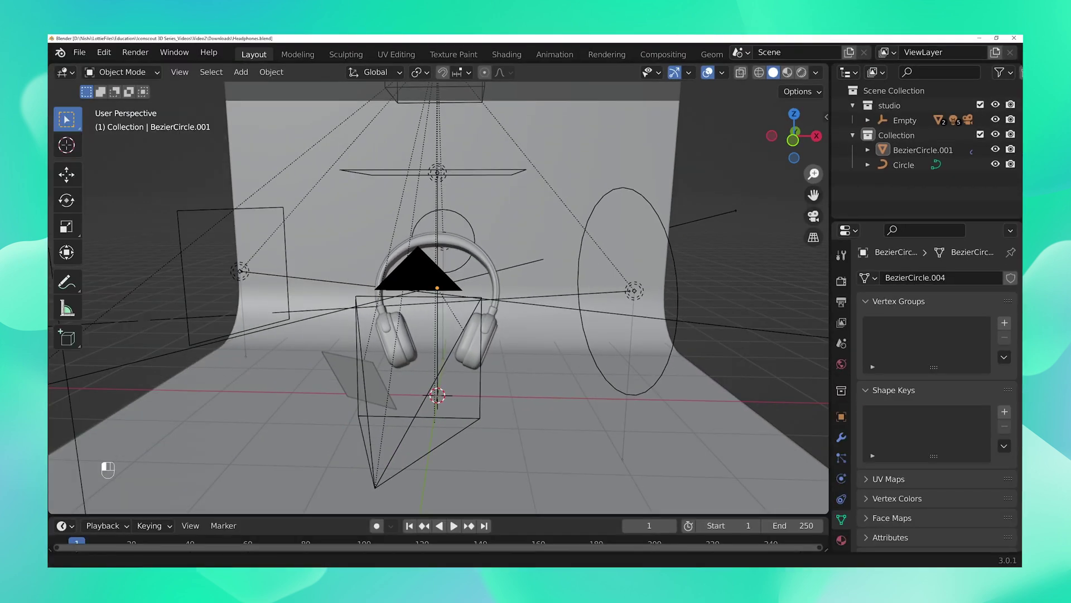
mouse_move(636, 244)
left_mouse_down()
mouse_move(636, 217)
mouse_move(636, 262)
left_mouse_up()
left_click_drag(814, 177, 840, 184)
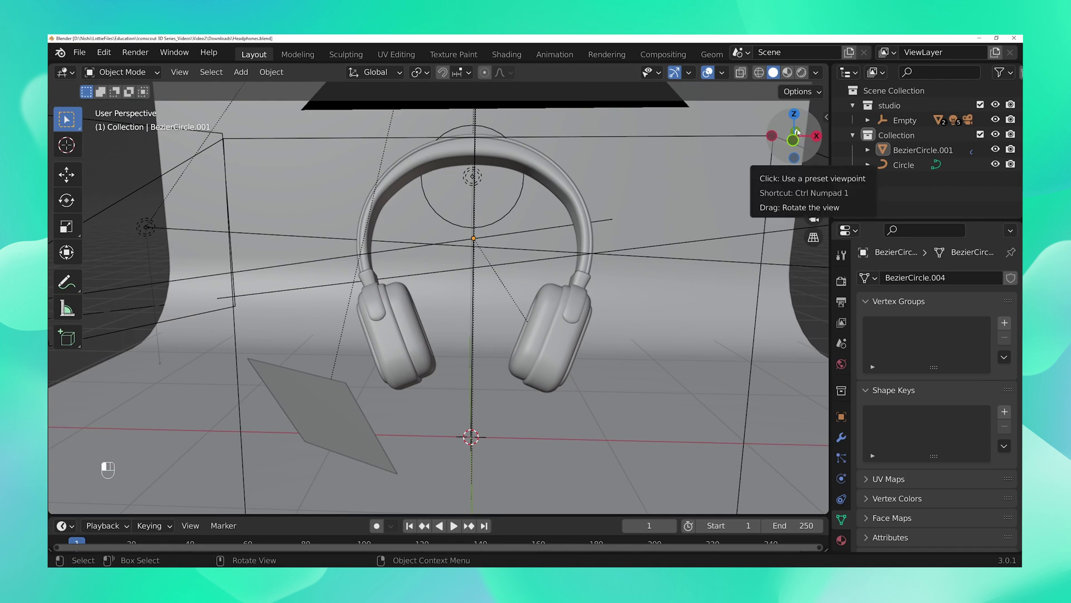
left_click_drag(792, 139, 777, 164)
scroll(731, 288, "down", 8)
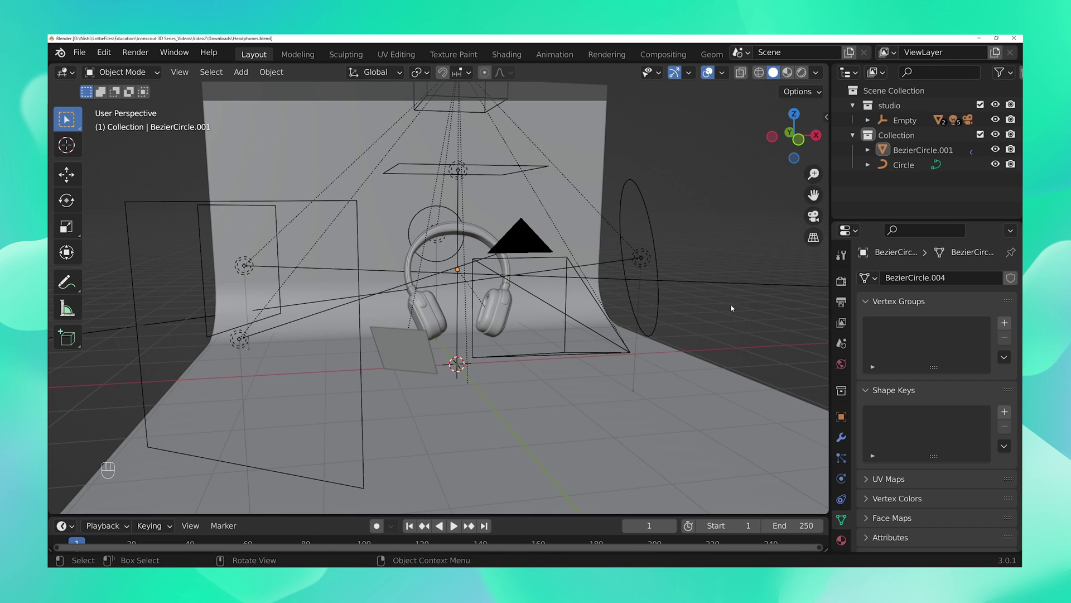
Zoom, orbit and pan to inspect the curved backdrop, area lights and camera around the headphones
middle_click_drag(748, 305, 614, 310)
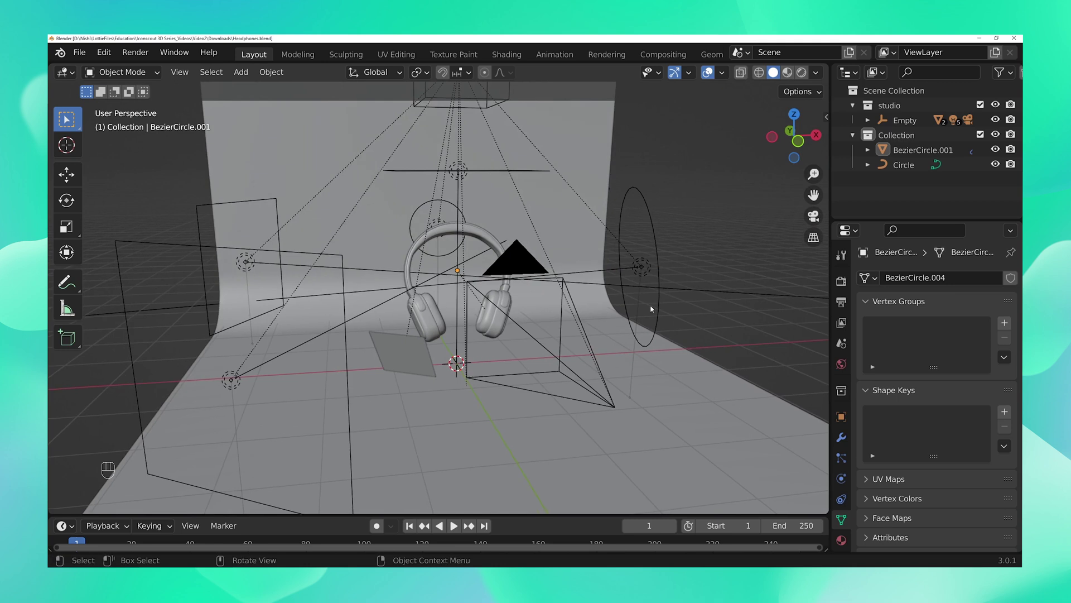
scroll(603, 308, "up", 8)
scroll(602, 311, "down", 10)
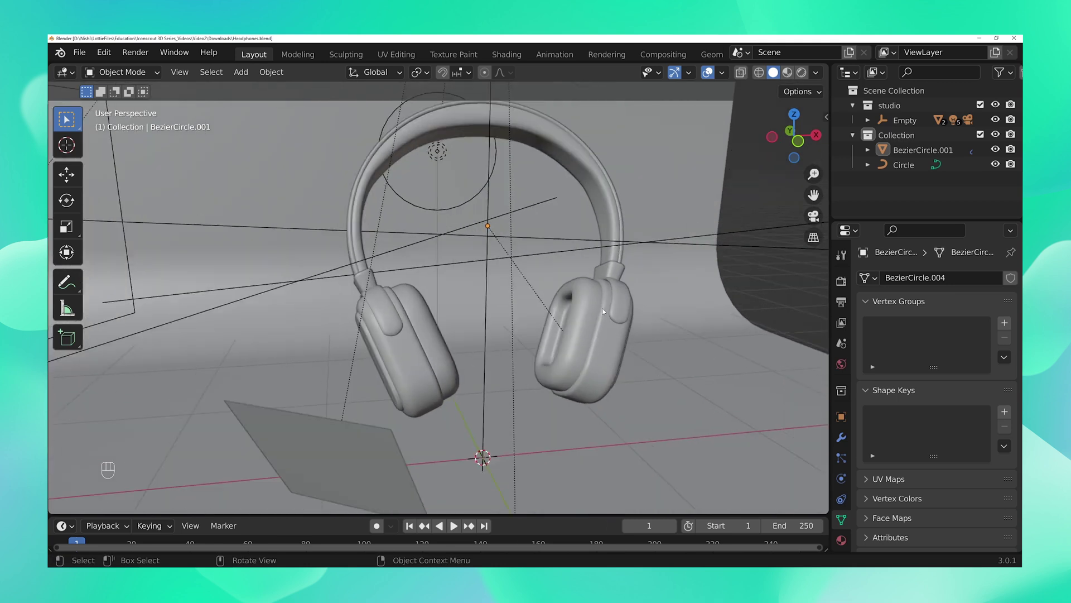
scroll(603, 311, "up", 8)
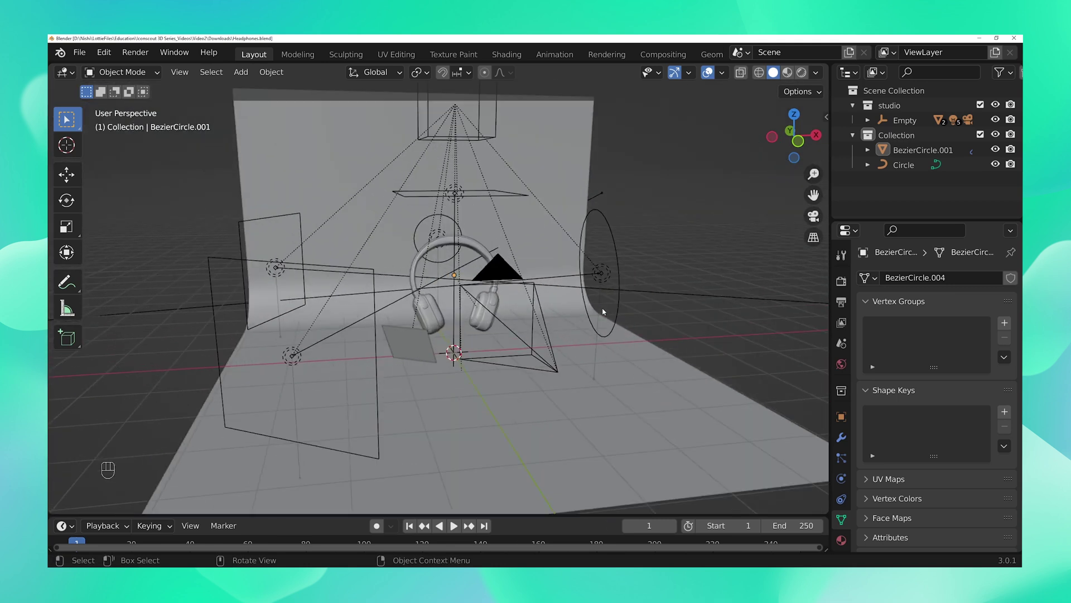
scroll(598, 306, "up", 2)
middle_click_drag(596, 303, 675, 302)
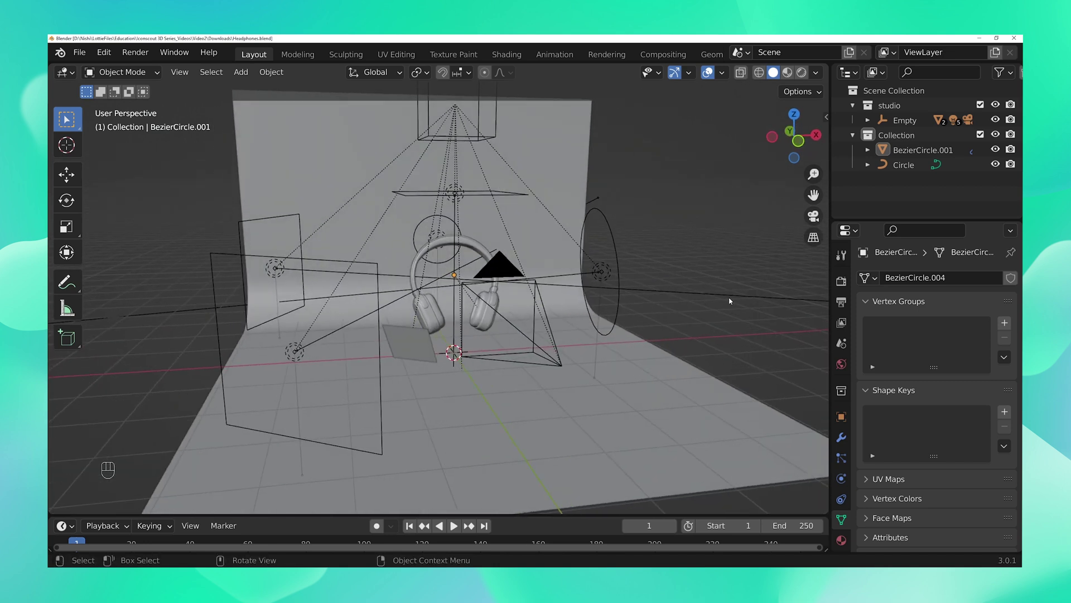
key("shift")
mouse_move(729, 302)
middle_mouse_down("shift")
mouse_move(659, 305)
mouse_move(792, 301)
mouse_move(622, 305)
mouse_move(801, 304)
mouse_move(818, 223)
mouse_move(809, 185)
mouse_move(775, 380)
mouse_move(748, 226)
mouse_move(737, 311)
middle_mouse_up("shift")
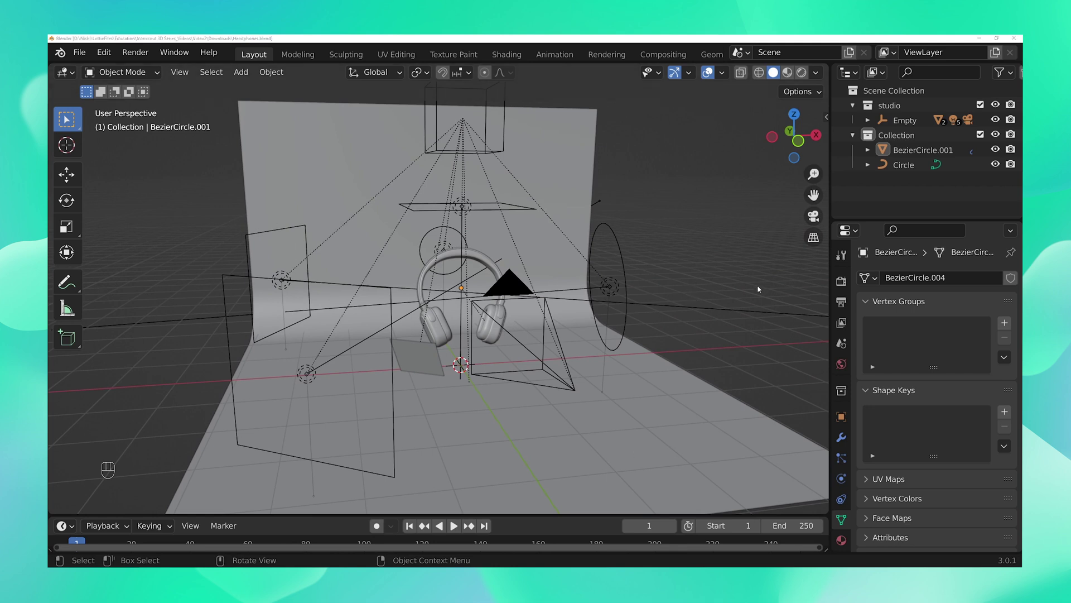
middle_click_drag(759, 299, 459, 346)
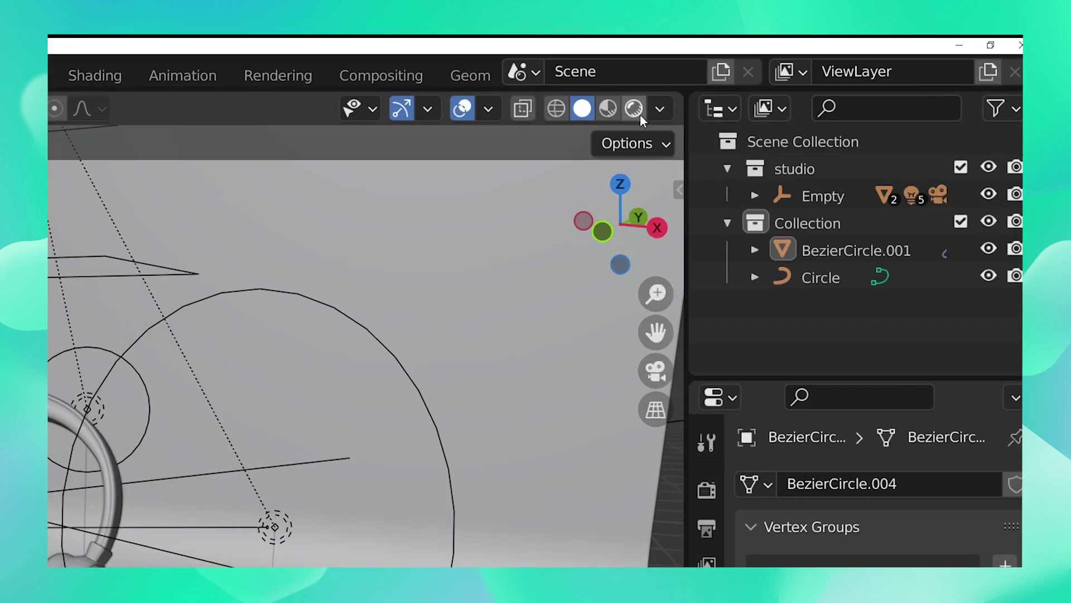
Switch the viewport to rendered shading, orbit and zoom, then select the earcup mesh Cube.001
left_click(639, 115)
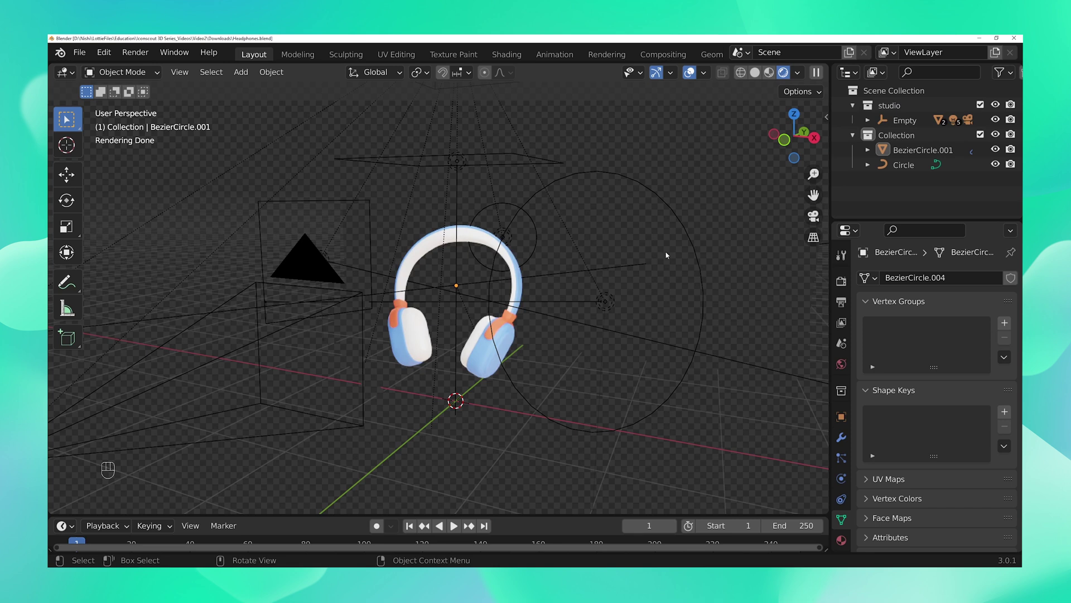
middle_click_drag(669, 427, 588, 411)
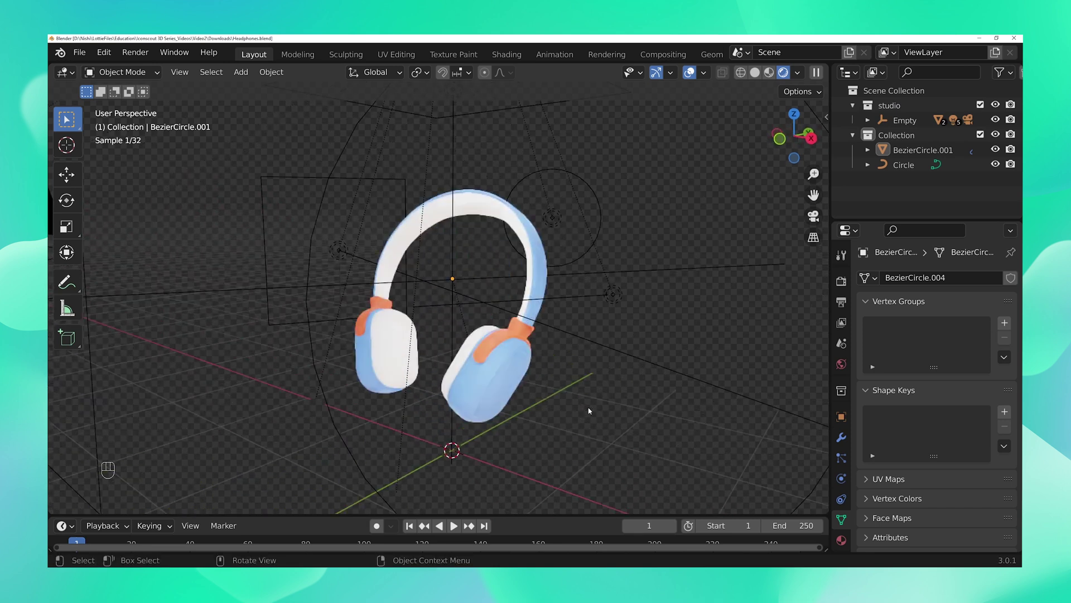
scroll(588, 412, "up", 2)
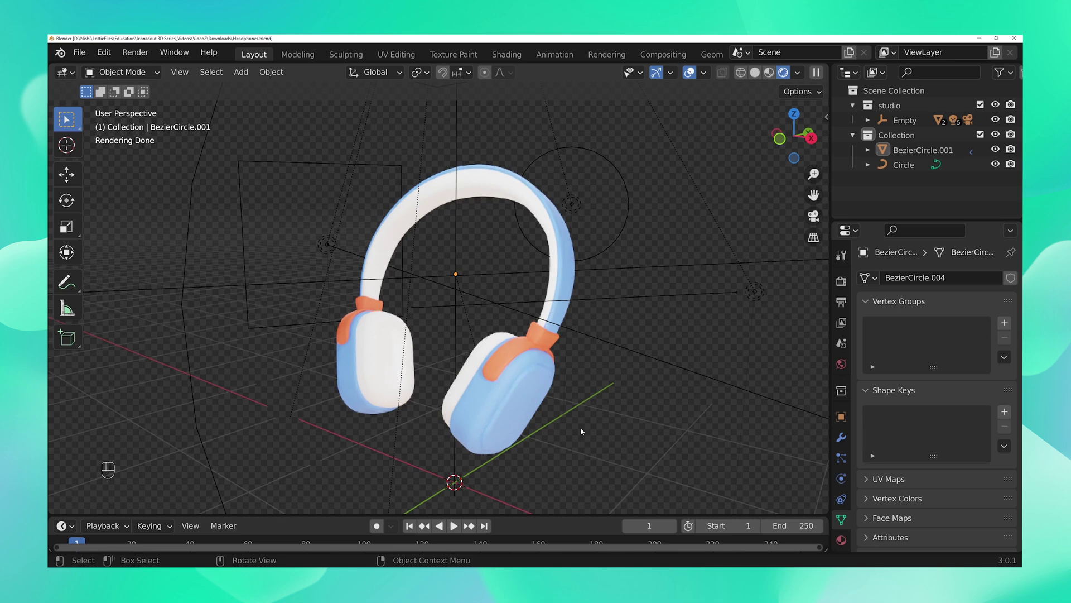
left_click(506, 401)
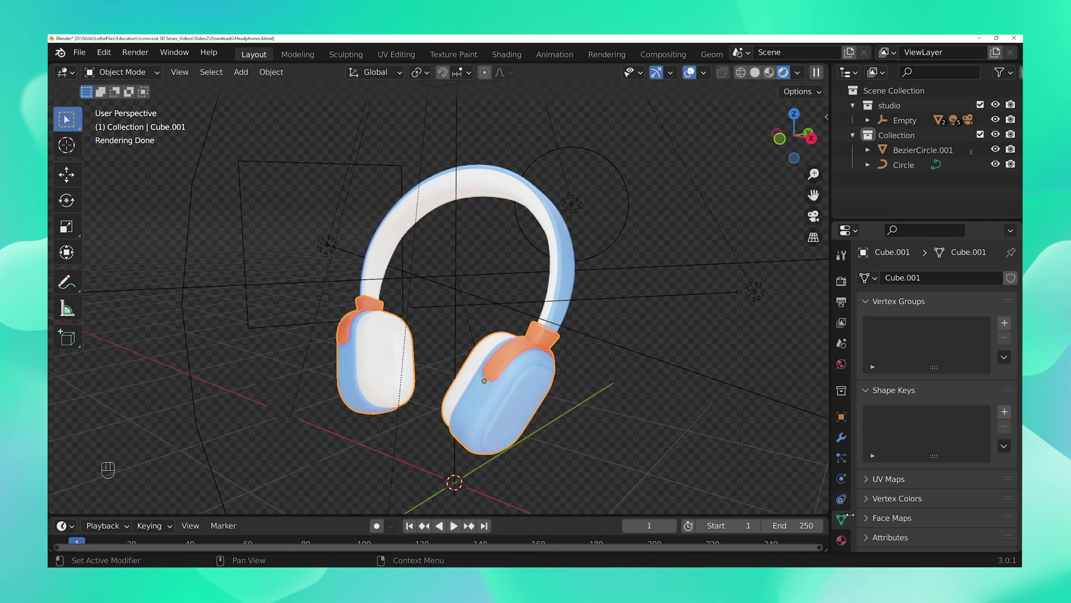
Show the earcups' Material Properties and enlarge the Properties editor wider and taller
scroll(842, 535, "down", 2)
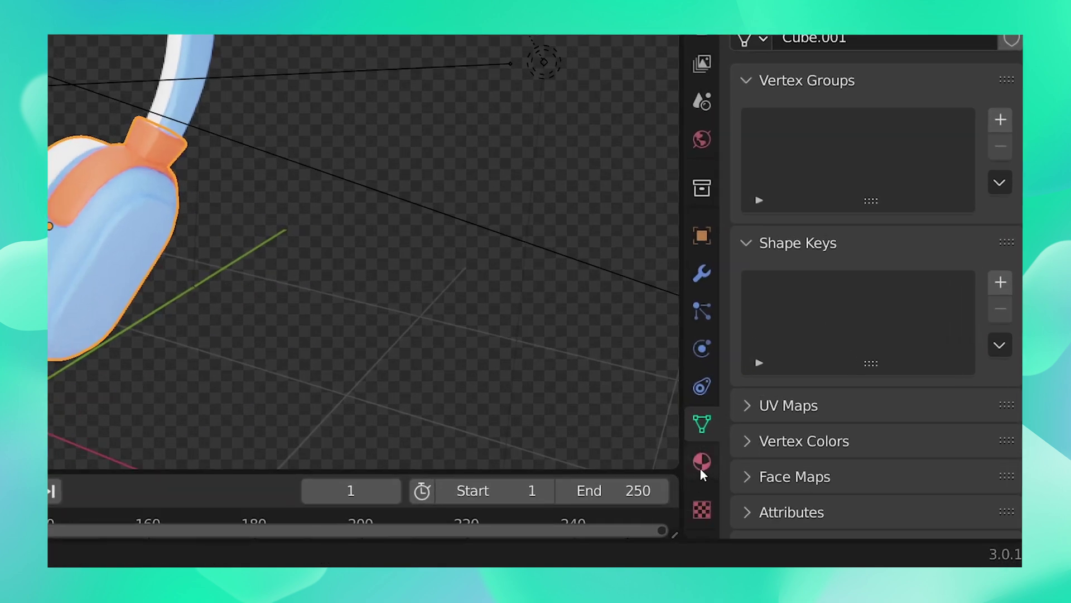
left_click(701, 463)
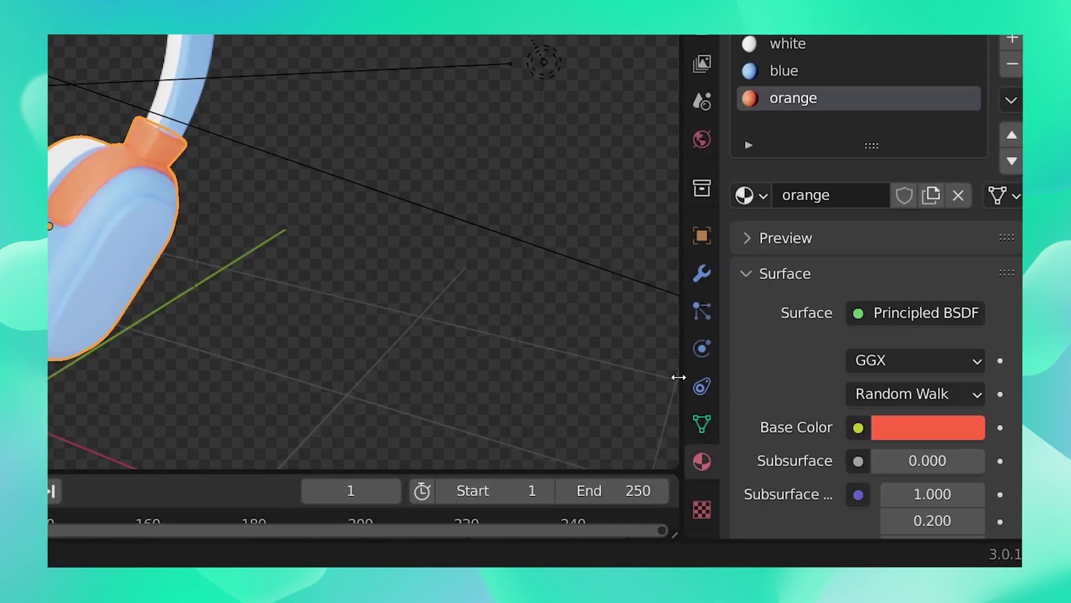
left_click_drag(677, 376, 522, 366)
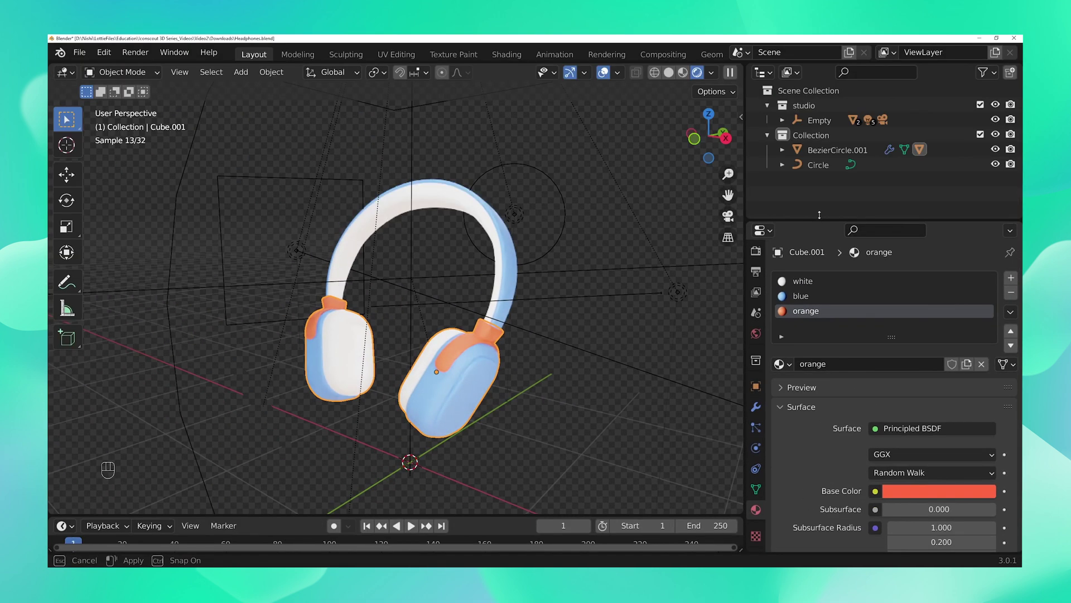
left_click_drag(825, 217, 826, 95)
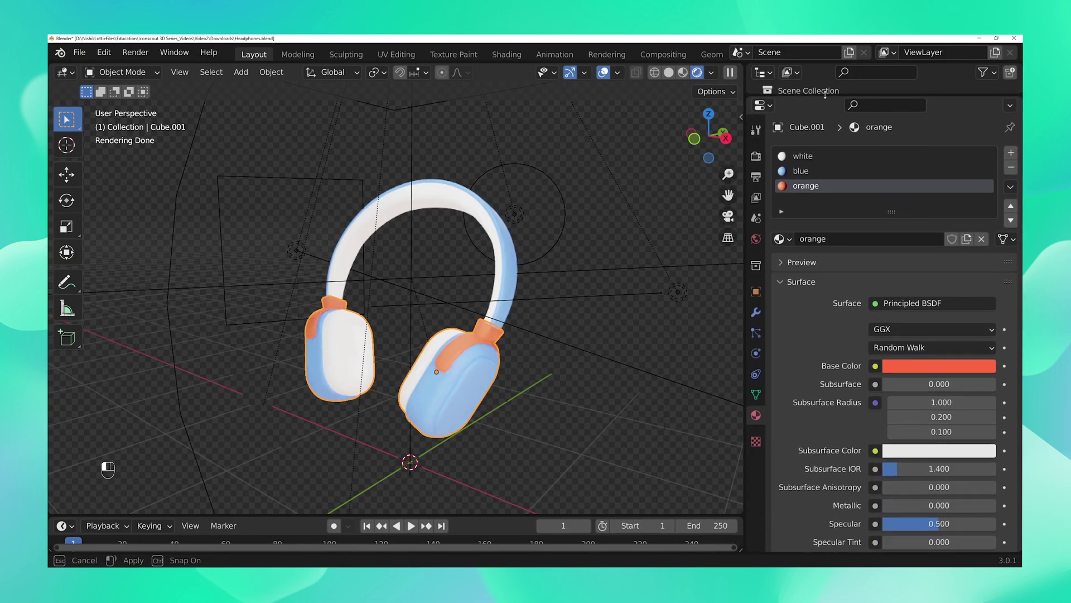
scroll(842, 304, "down", 3)
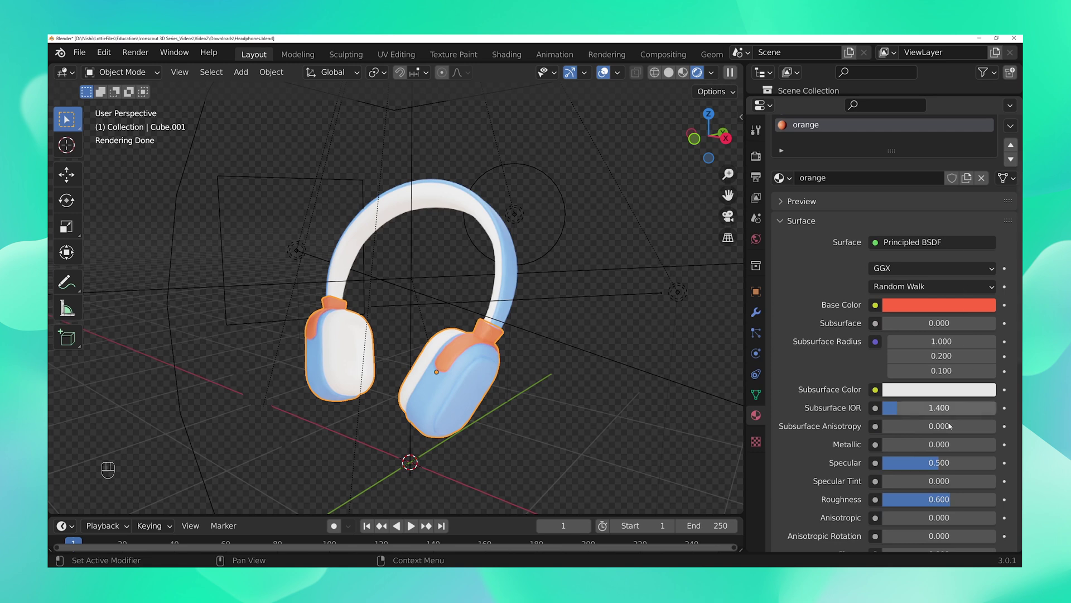
scroll(837, 335, "up", 2)
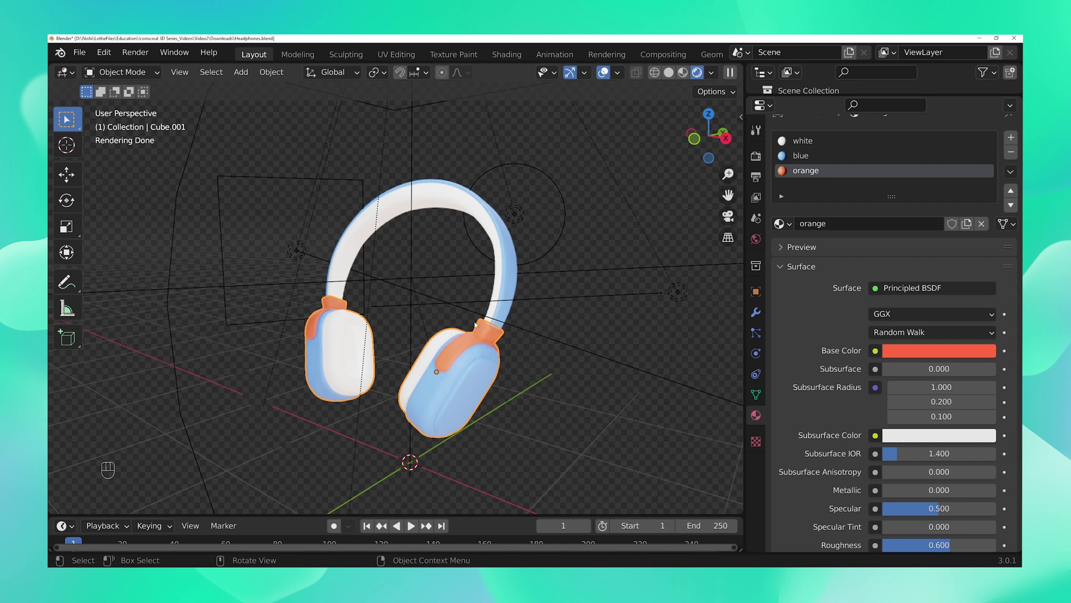
Inspect the blue and orange material slots, leaving the blue material selected
left_click(801, 155)
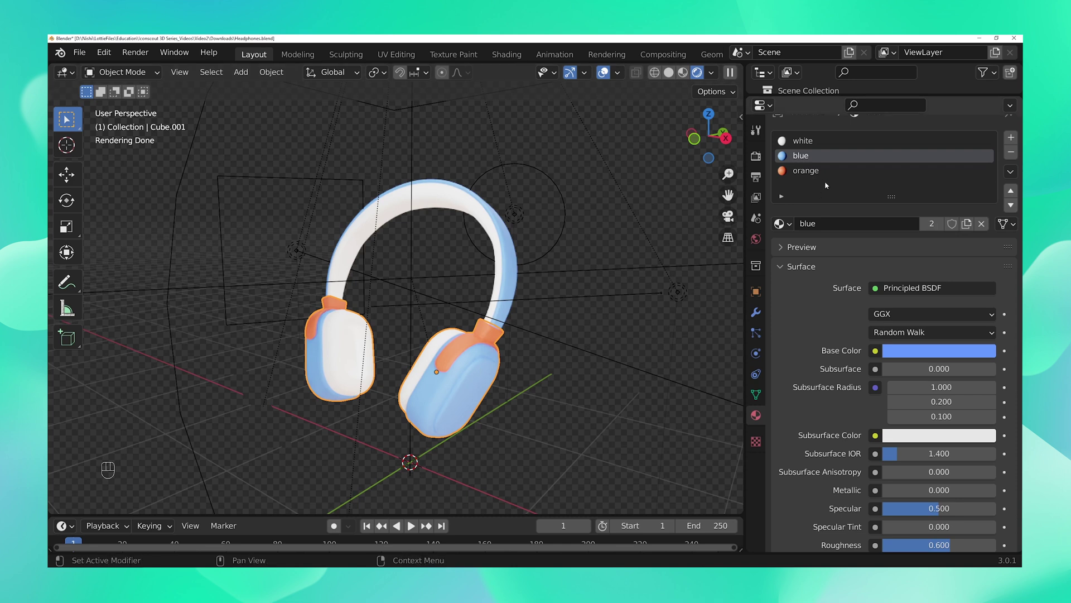
left_click(806, 170)
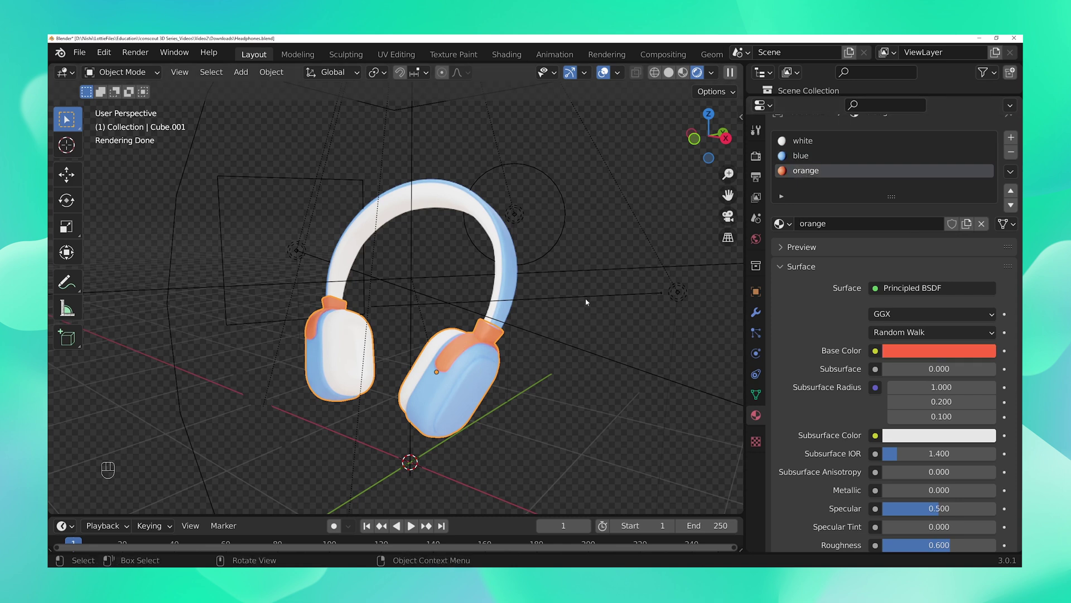
middle_click_drag(609, 333, 590, 329)
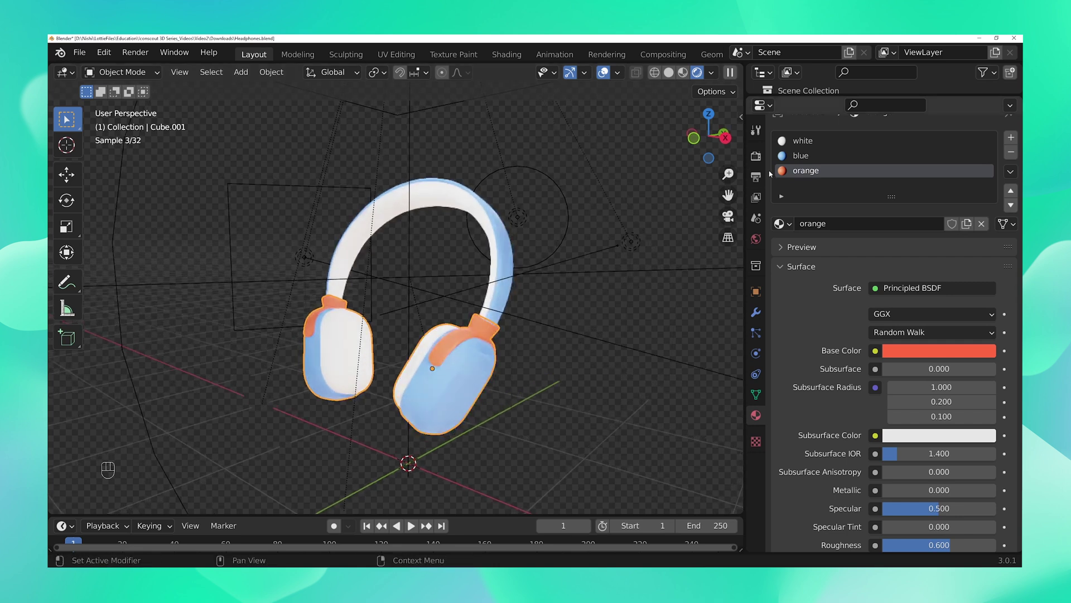
left_click(804, 156)
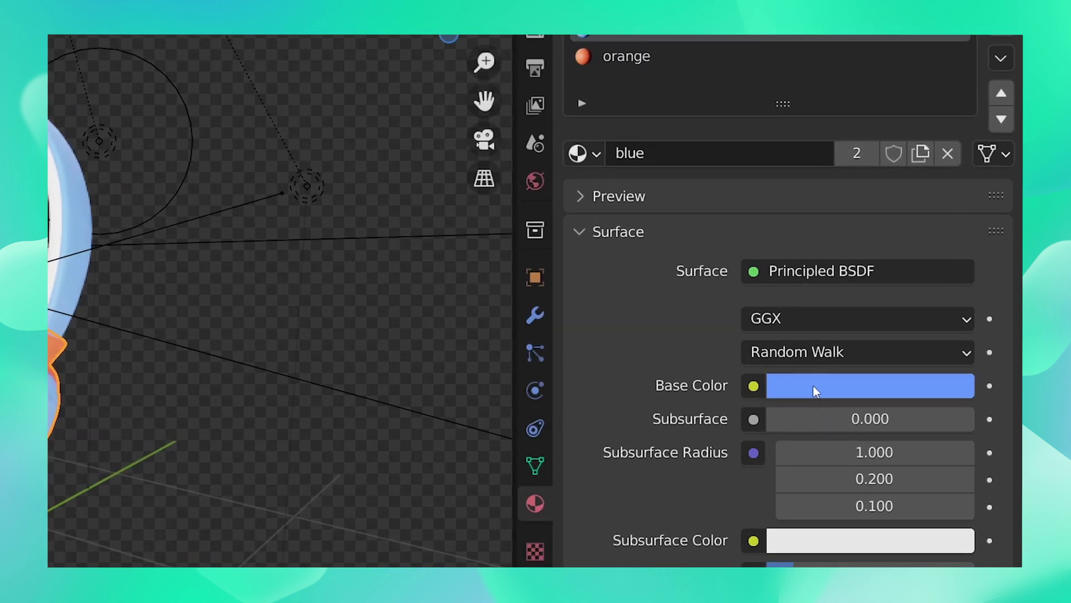
Change the blue material's Base Color to teal by entering hex 00DDB3
left_click(812, 386)
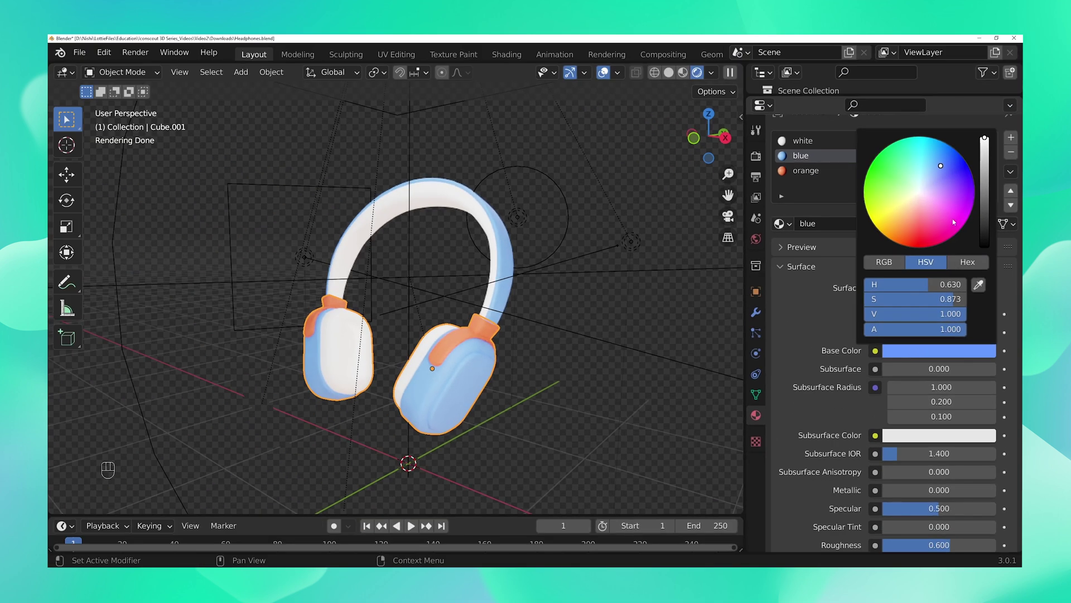
left_click(884, 262)
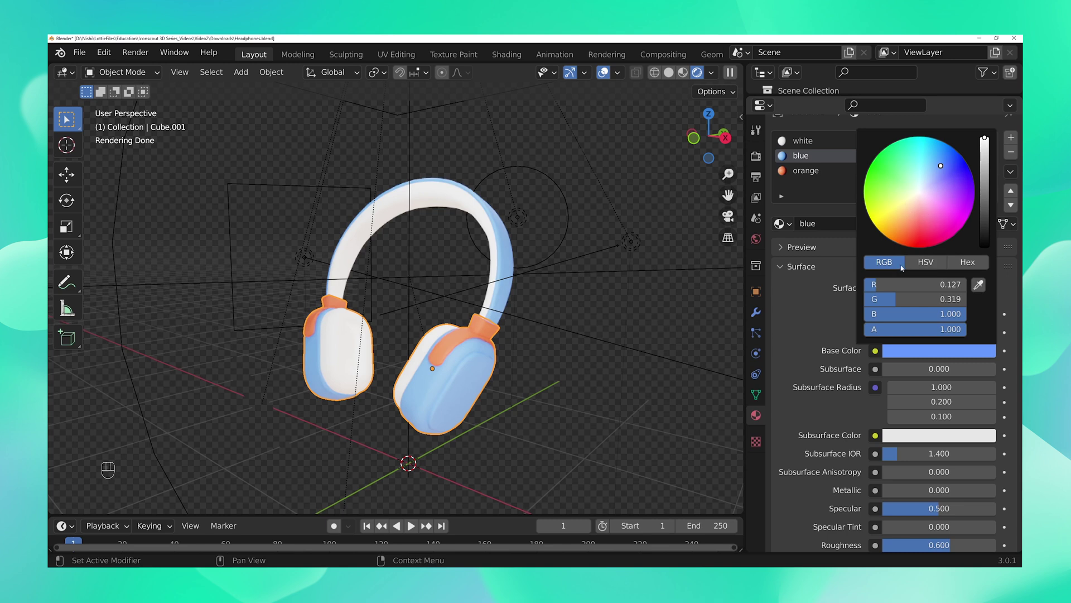
mouse_move(874, 284)
left_mouse_down()
mouse_move(951, 284)
mouse_move(921, 313)
mouse_move(880, 313)
mouse_move(948, 313)
mouse_move(912, 284)
mouse_move(938, 299)
mouse_move(904, 299)
mouse_move(971, 299)
mouse_move(940, 313)
mouse_move(893, 314)
mouse_move(889, 285)
left_mouse_up()
left_click(926, 262)
left_click(966, 262)
left_click(904, 284)
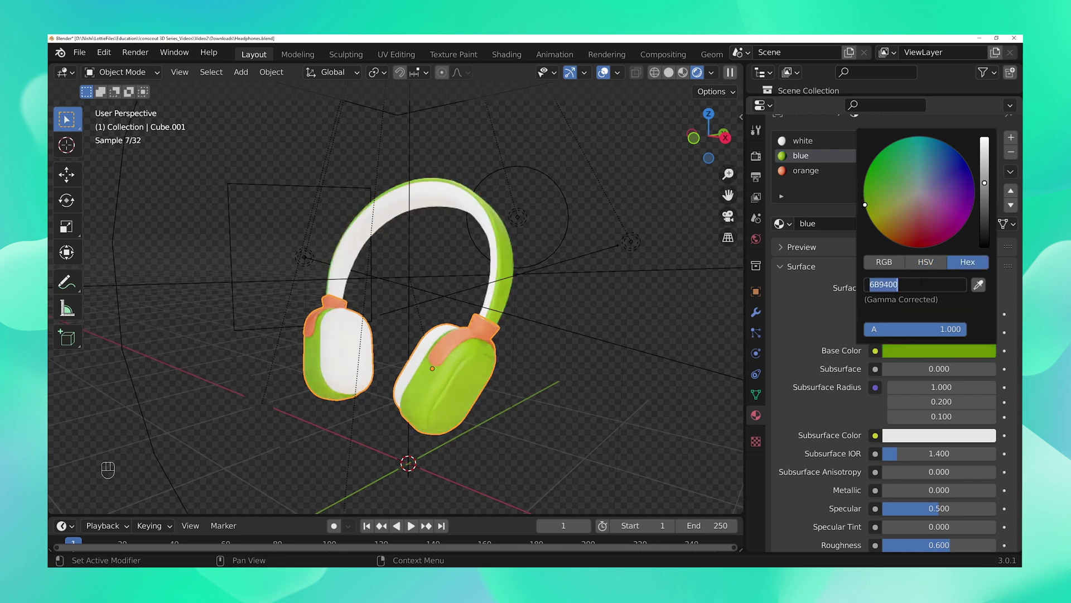
left_click(897, 284)
key("ctrl+a")
type("#00ddb3")
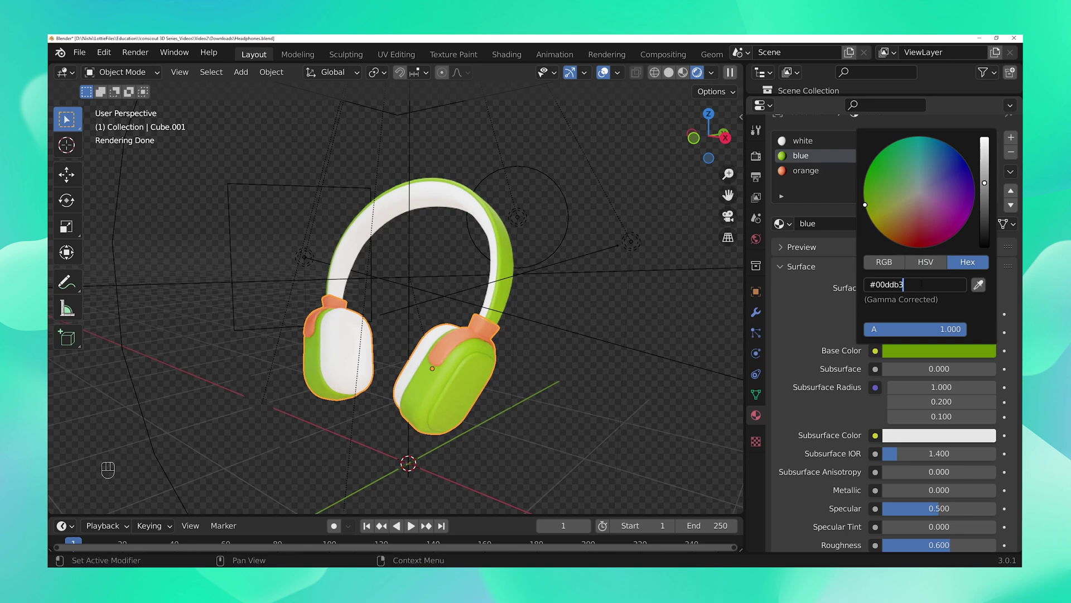
key("Return")
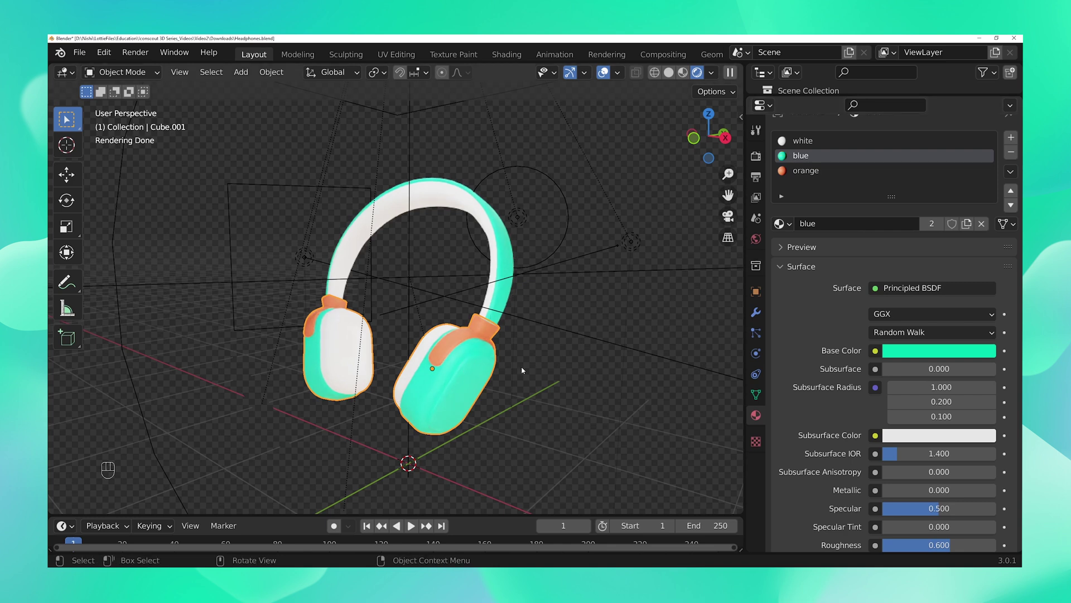
middle_click_drag(523, 370, 632, 364)
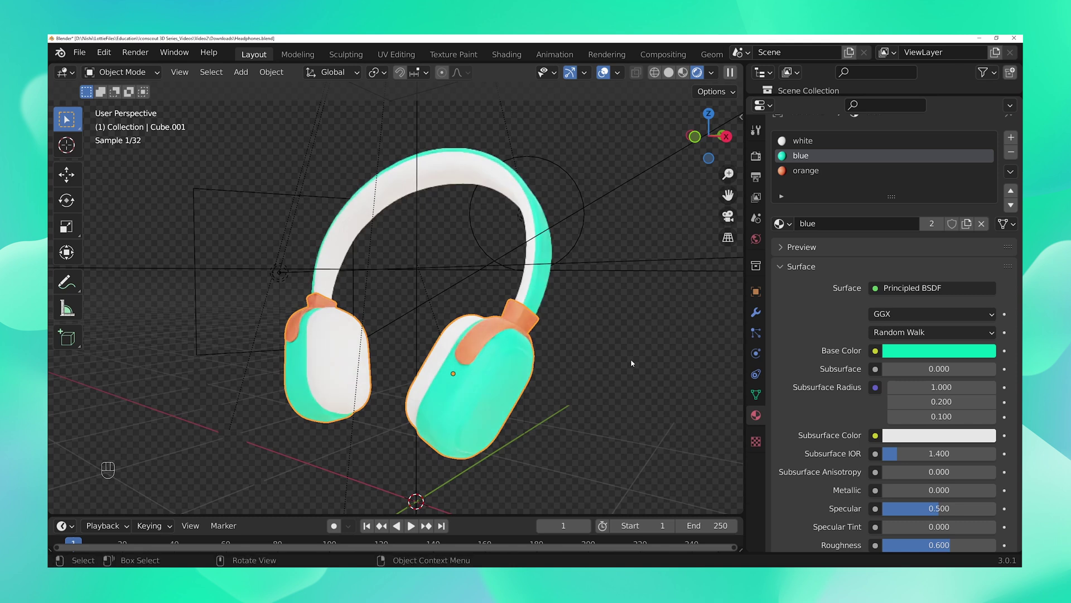
Recolour the orange material golden yellow (hex FFB100) on the colour wheel, then select the headband
left_click(807, 171)
left_click(889, 349)
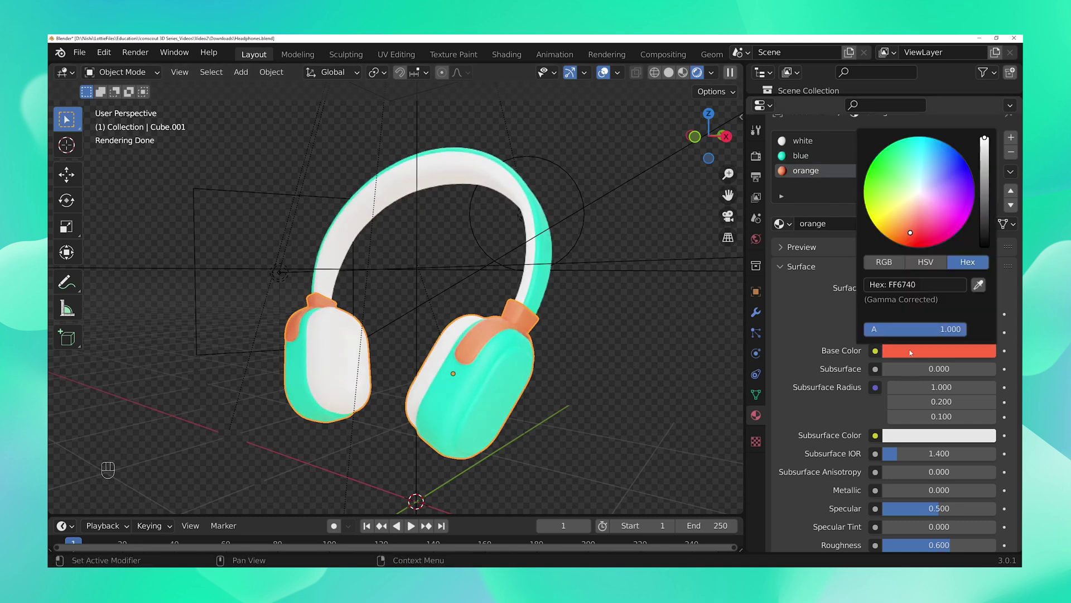
left_click(953, 181)
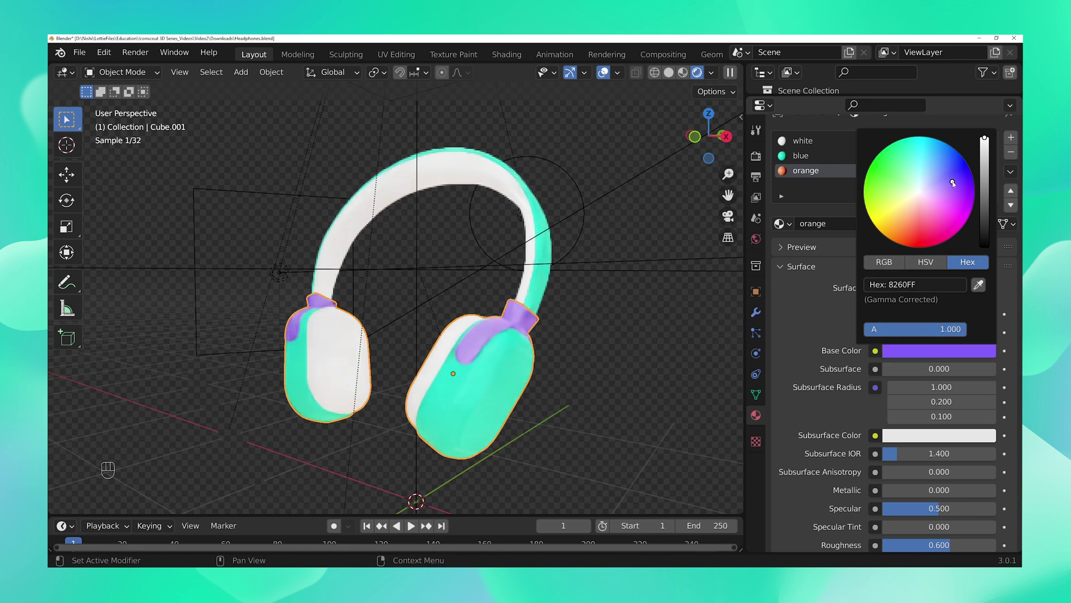
left_click(904, 166)
left_click(953, 194)
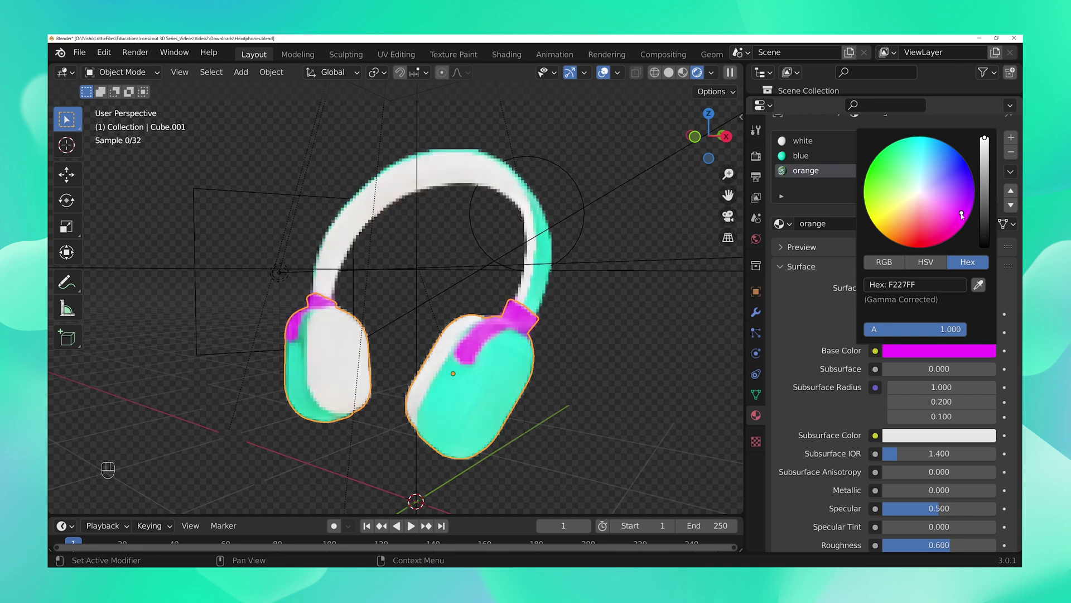
left_click(923, 244)
left_click(903, 236)
mouse_move(902, 236)
left_mouse_down()
mouse_move(876, 227)
mouse_move(888, 231)
mouse_move(852, 286)
left_mouse_up()
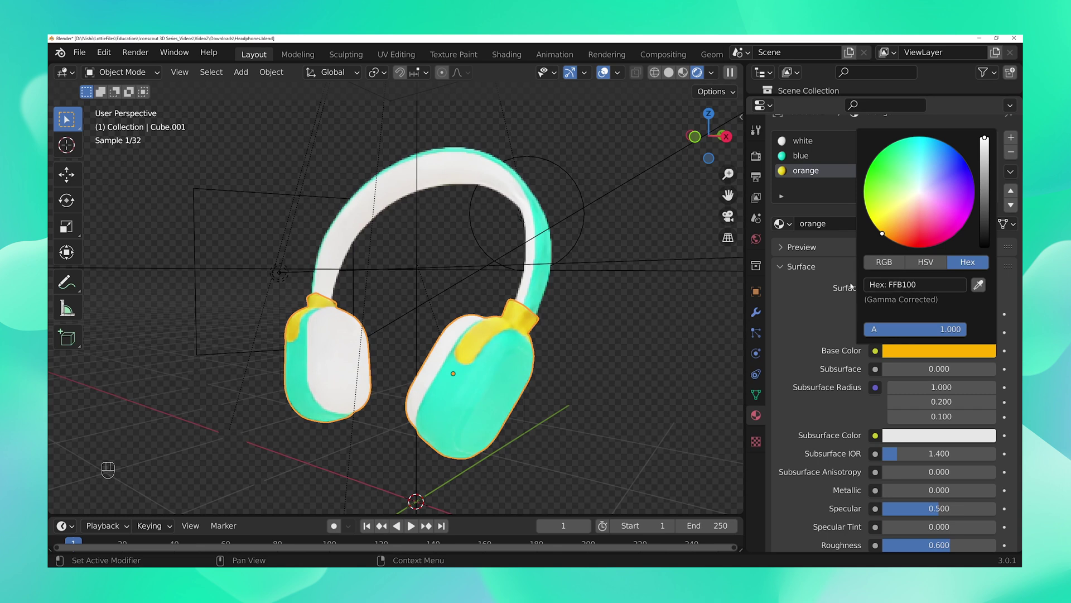
mouse_move(616, 325)
middle_mouse_down()
mouse_move(653, 330)
mouse_move(603, 326)
middle_mouse_up()
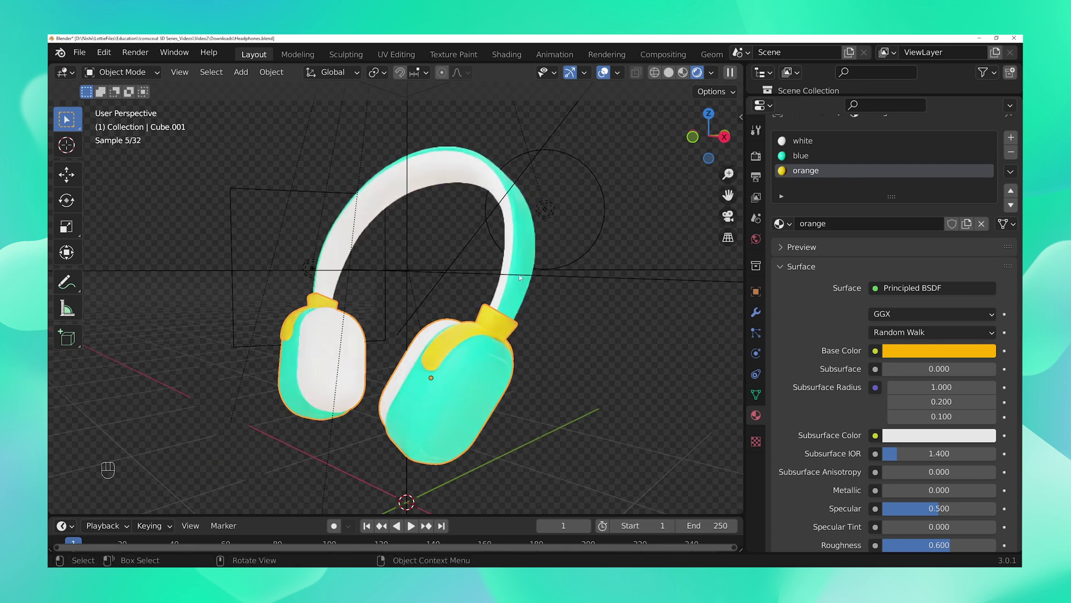
left_click(514, 302)
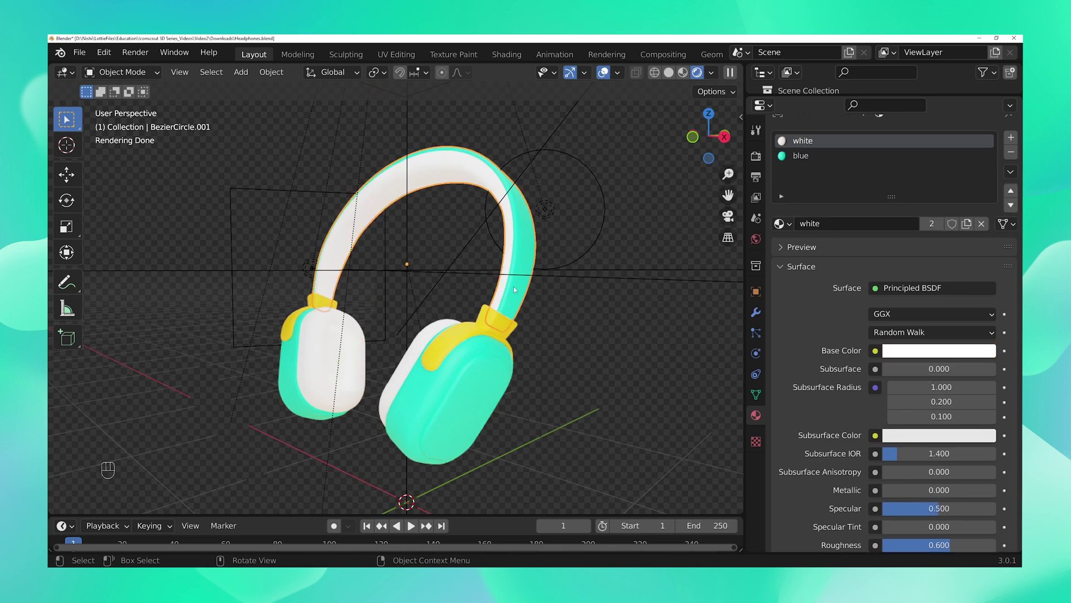
left_click(799, 156)
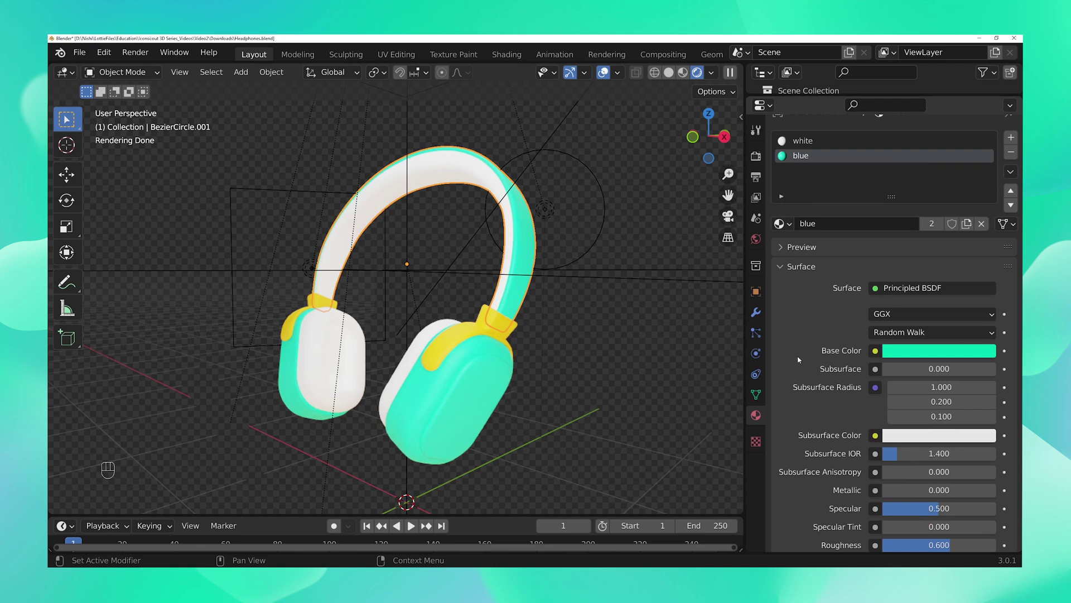
left_click(909, 352)
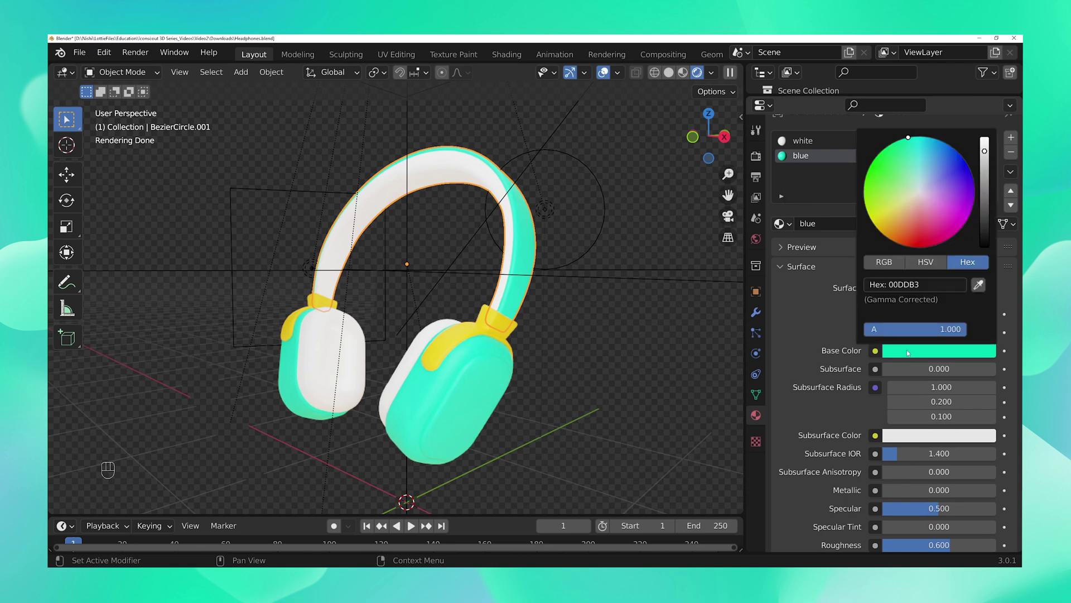
left_click(945, 219)
left_click_drag(946, 219, 969, 181)
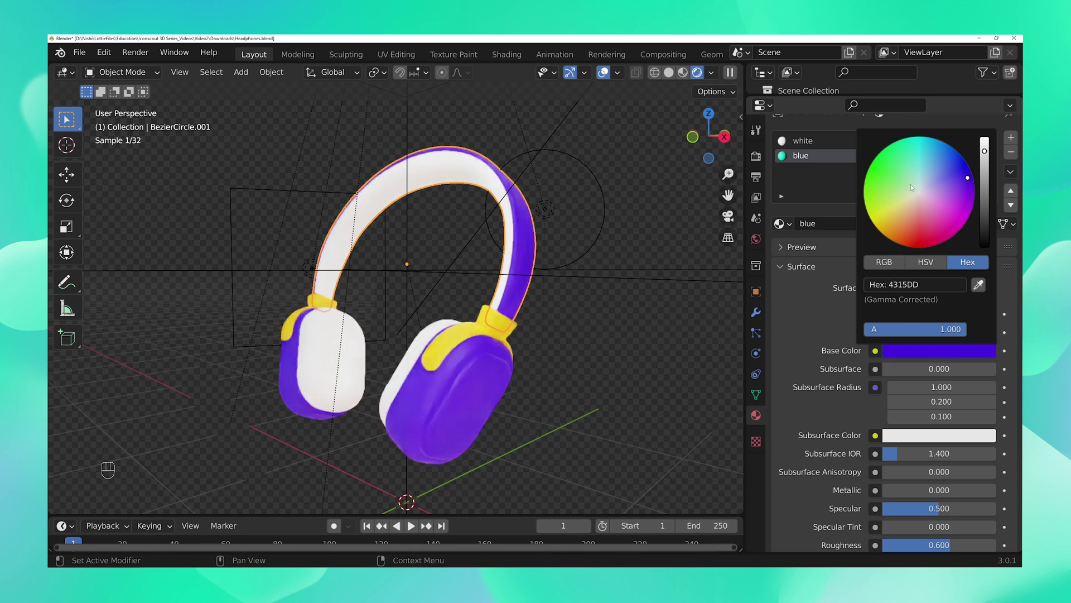
left_click(893, 194)
left_click(920, 224)
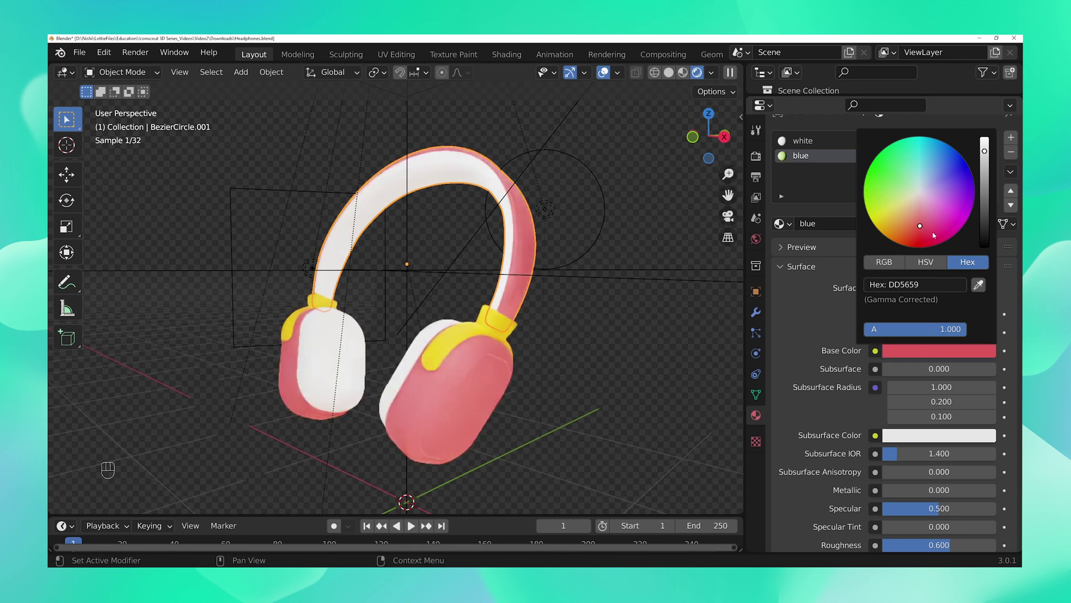
left_click(932, 232)
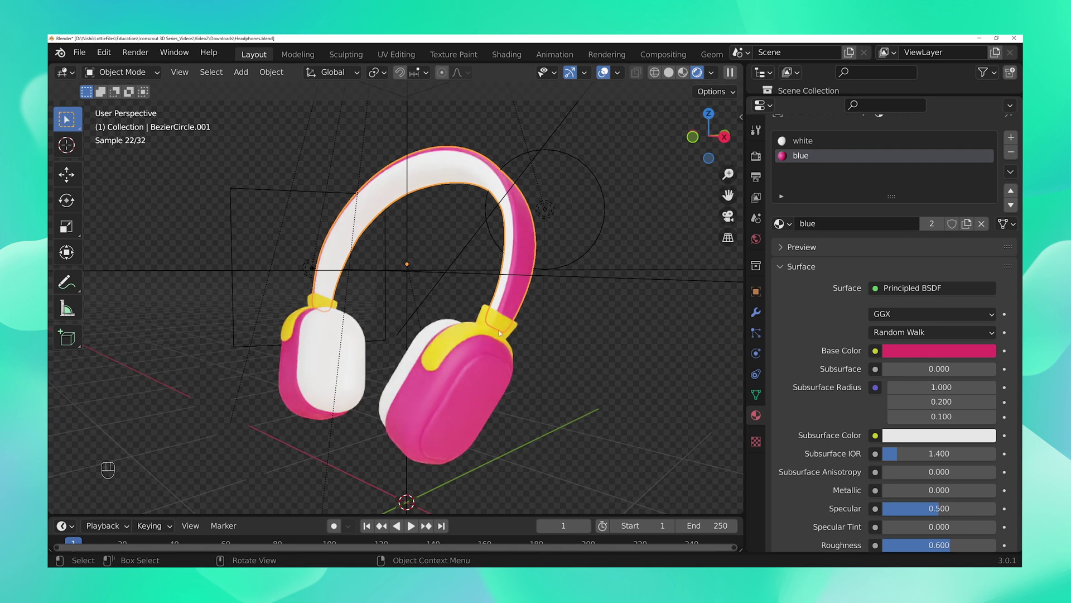
key("ctrl+z")
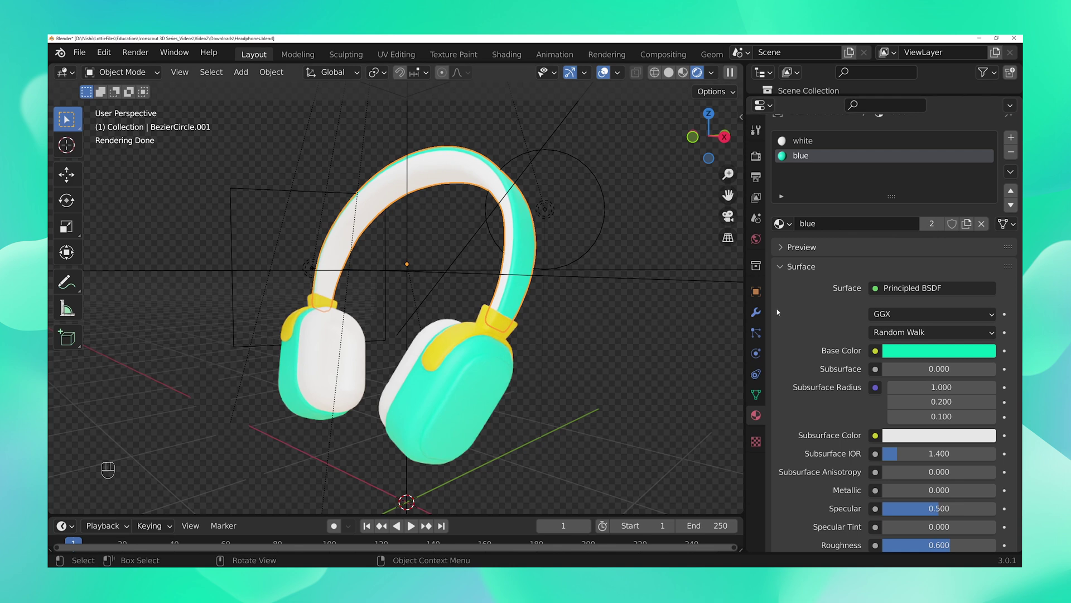
Make the headband's material a single-user copy, blue.001, then select the right earcup
left_click(930, 224)
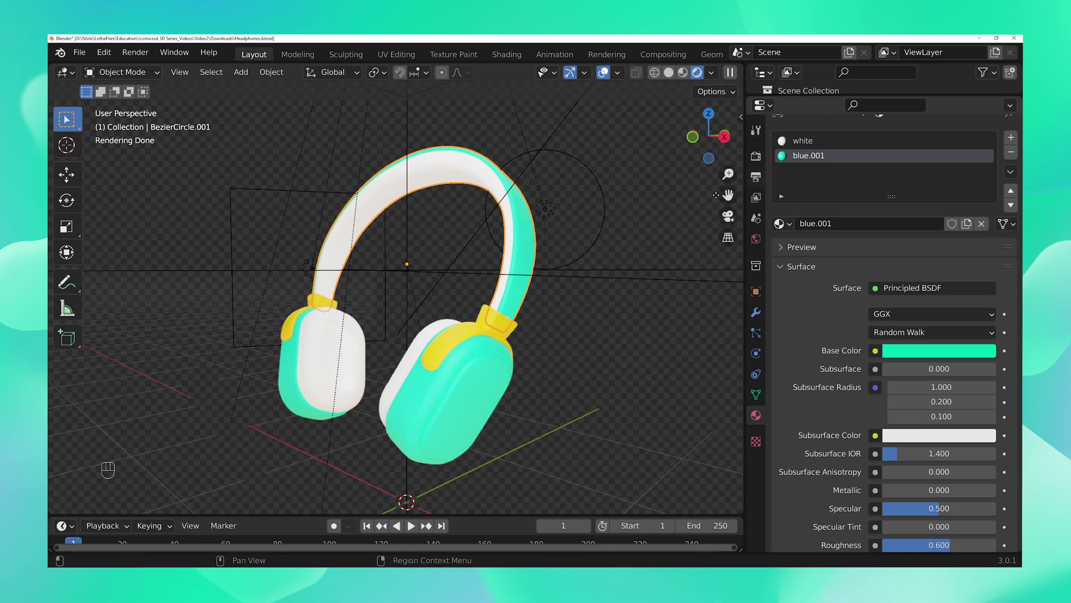
left_click(484, 369)
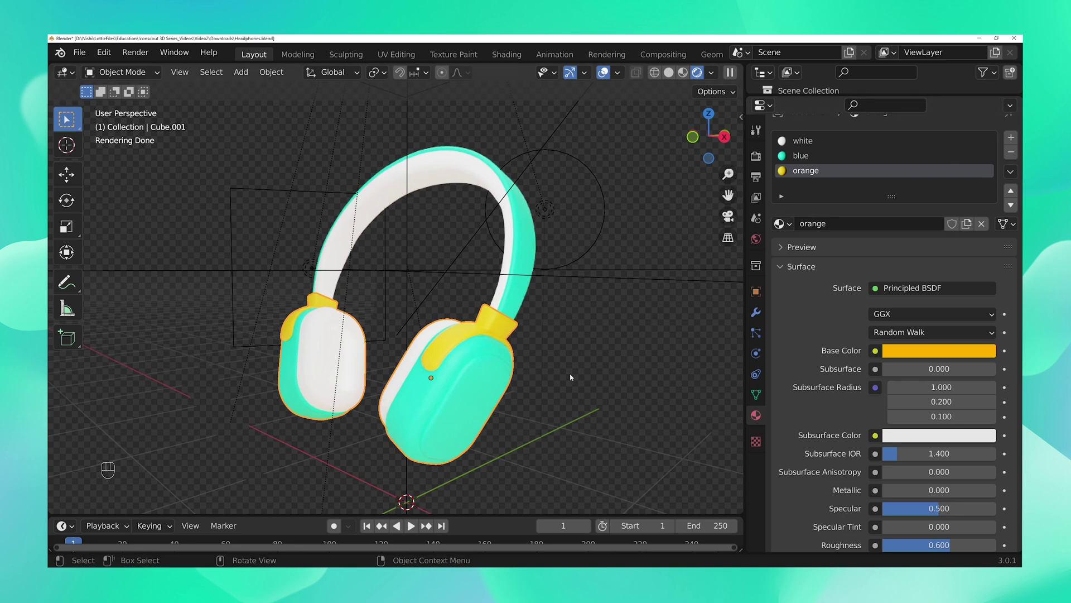
Select the headband and rename its material to Headband
left_click(517, 292)
double_click(809, 224)
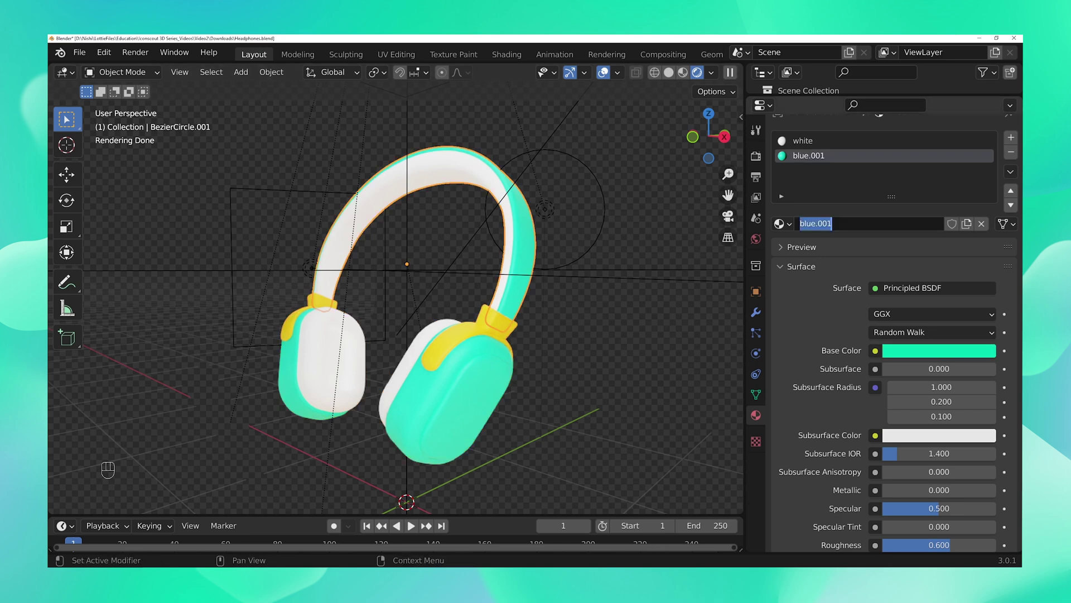
type("Headband")
key("Return")
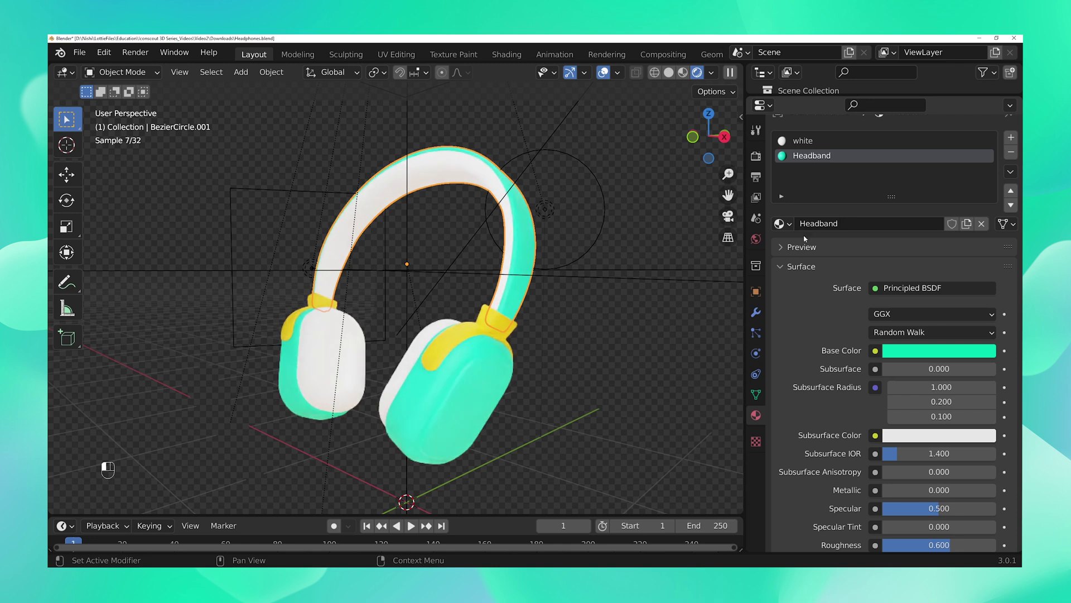
Set the Headband material's Base Color to crimson pink, hex DD1842, then select the background plane
left_click(946, 360)
left_click(951, 166)
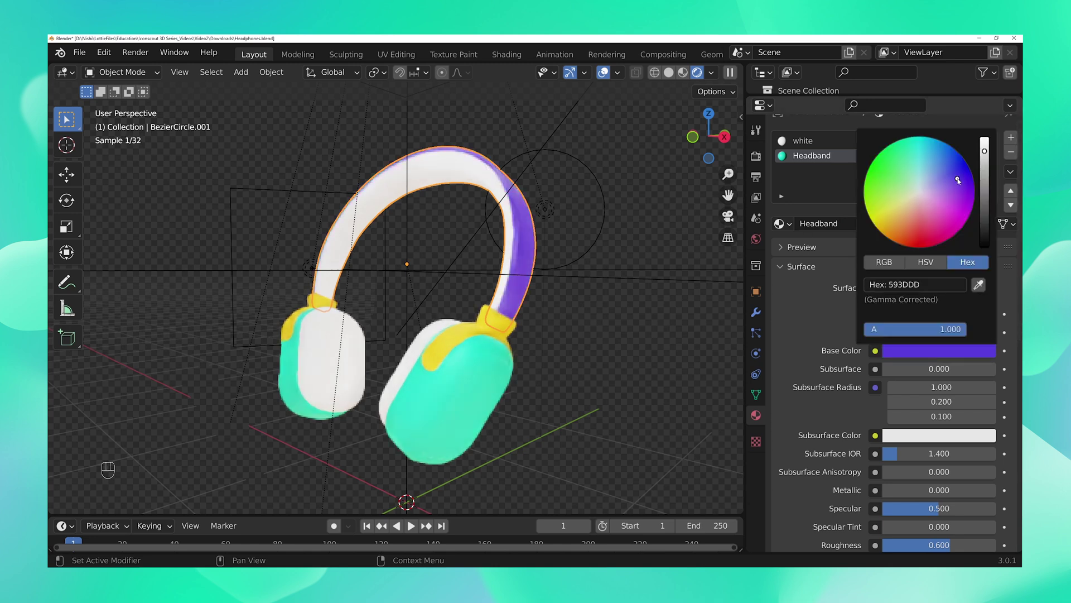
left_click(928, 234)
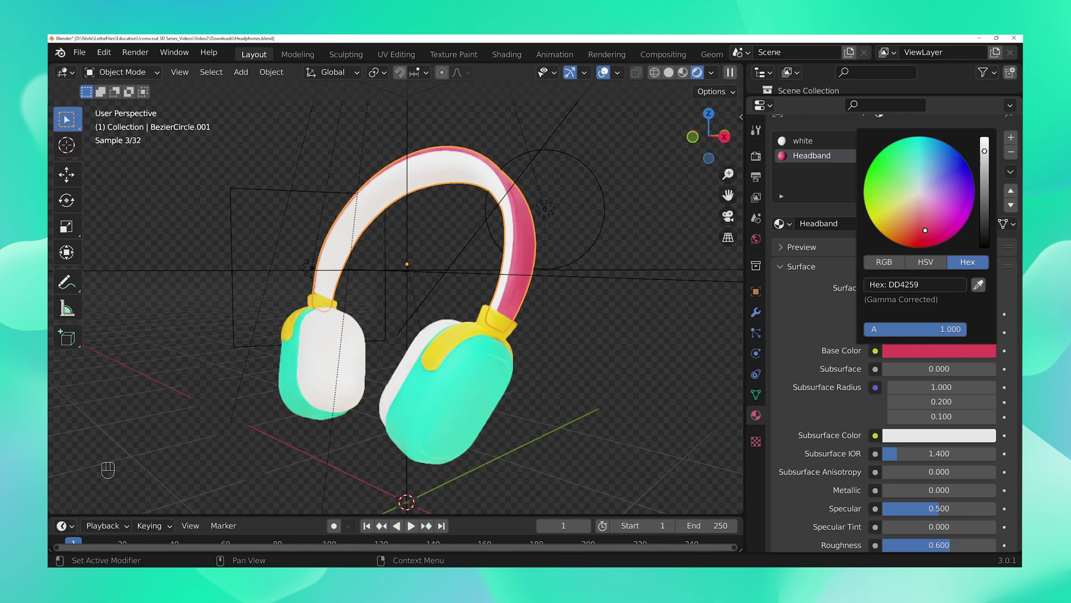
left_click(892, 165)
left_click_drag(935, 229, 928, 241)
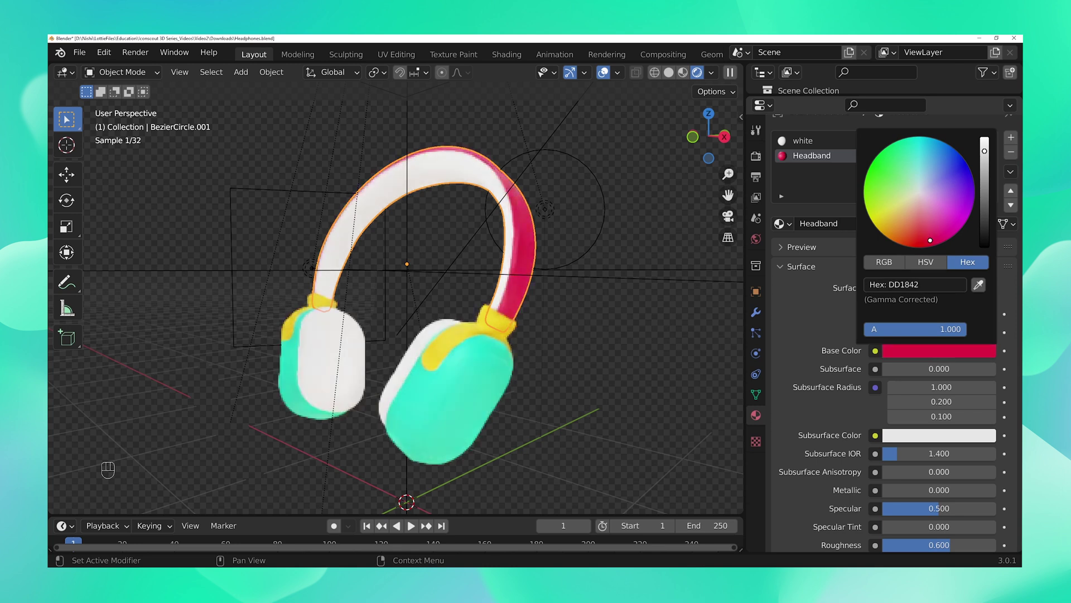
left_click(449, 171)
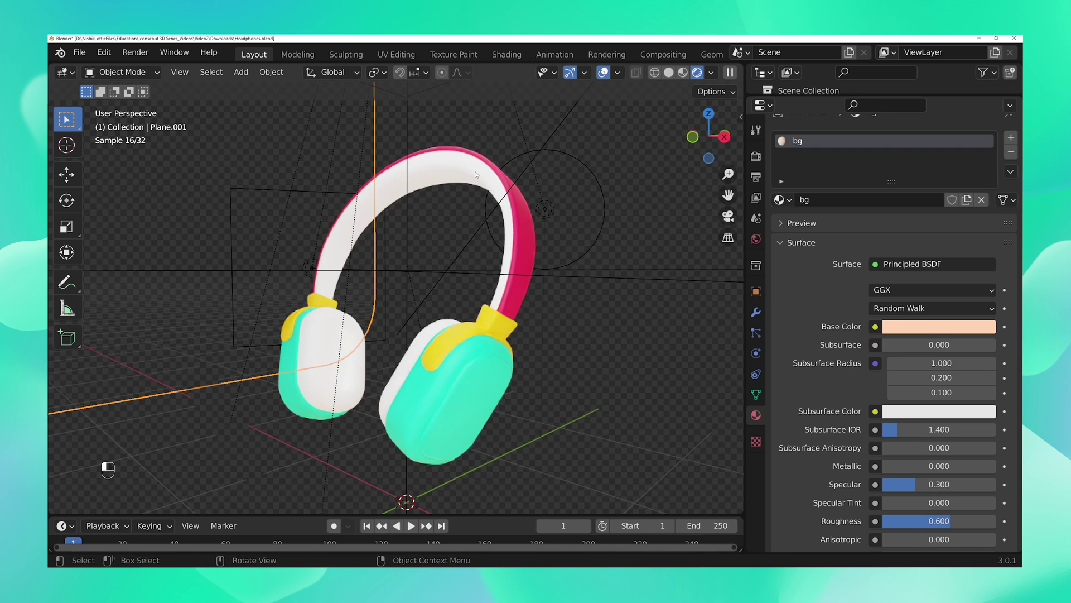
Select the headband and drag its white material's Base Color value down, darkening it toward 040404
left_click(476, 174)
left_click(809, 141)
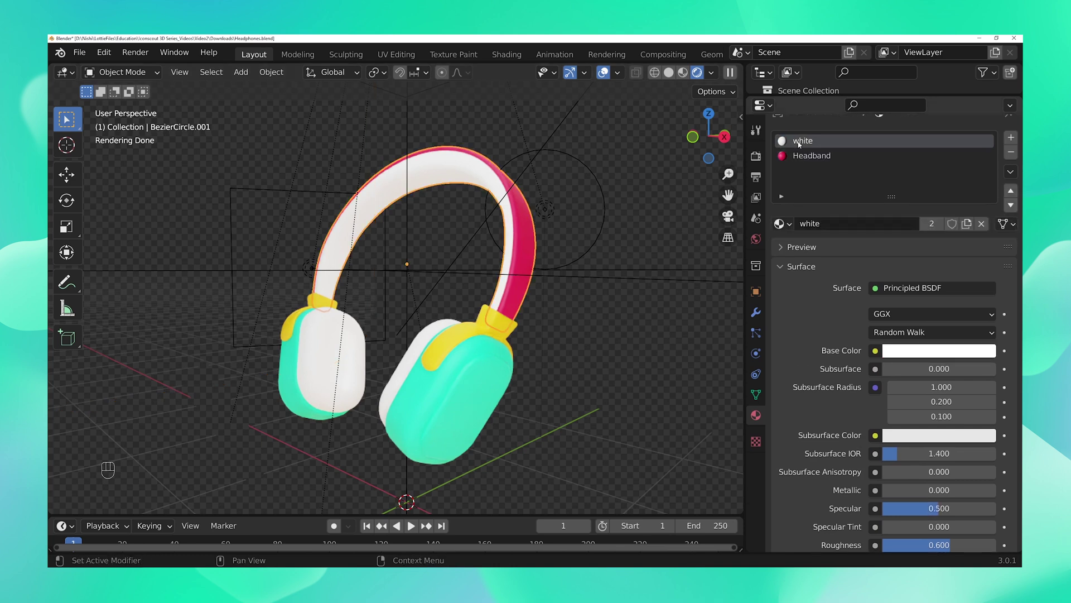
left_click(928, 353)
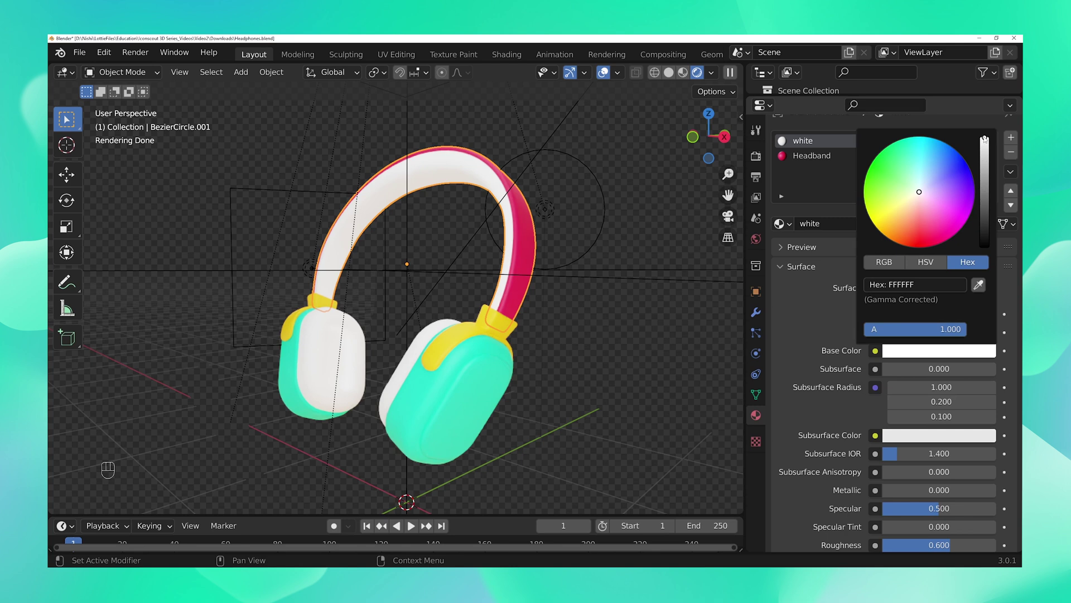
left_click_drag(985, 140, 985, 246)
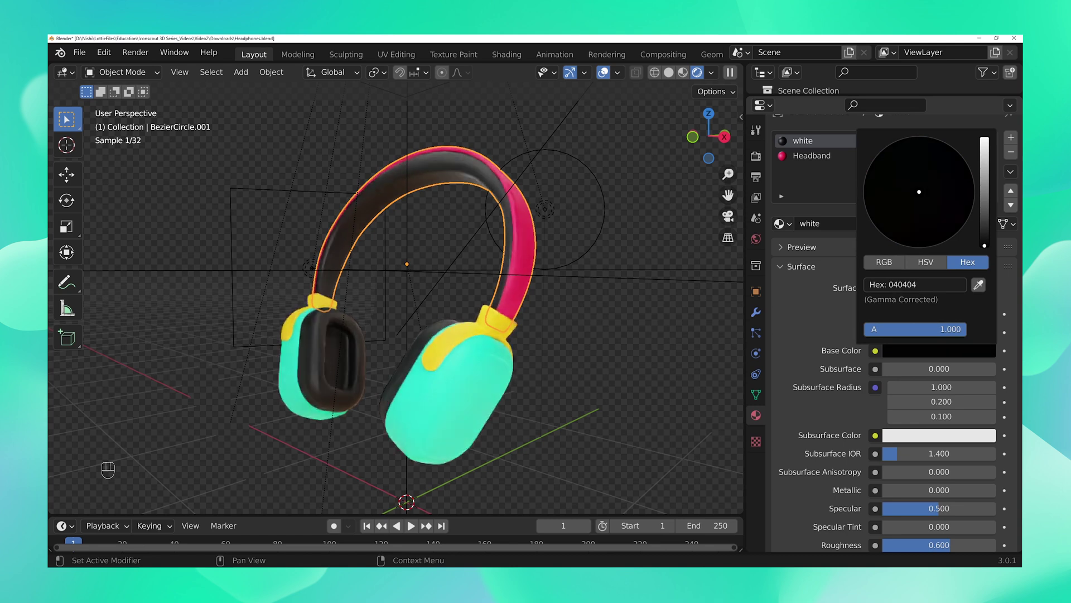
Rename the shared near-black 'white' material to 'Black'
middle_click_drag(579, 357, 618, 367)
double_click(810, 223)
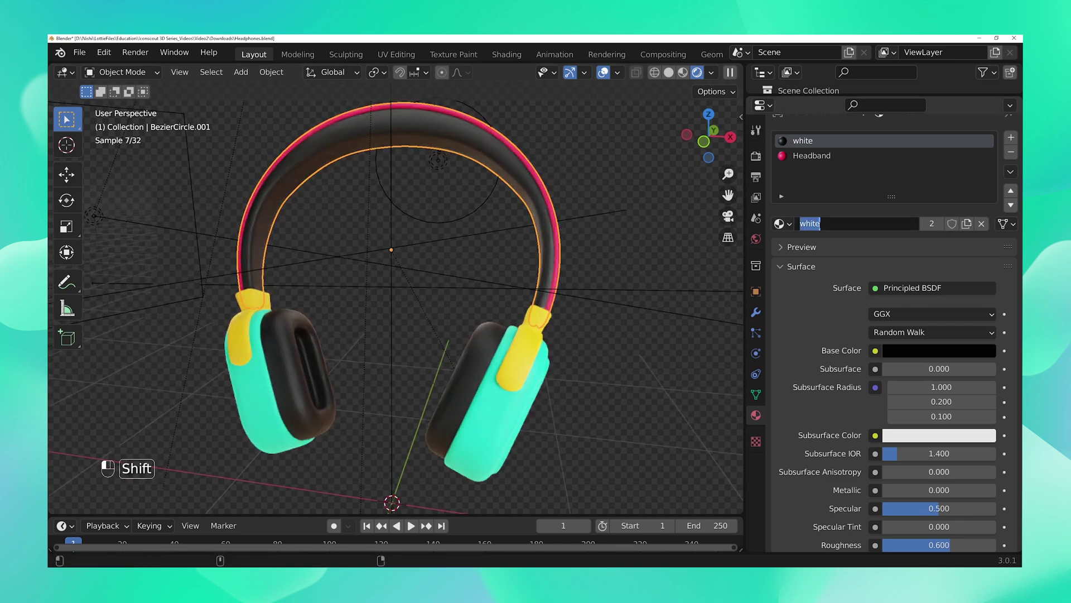
type("Black")
key("Return")
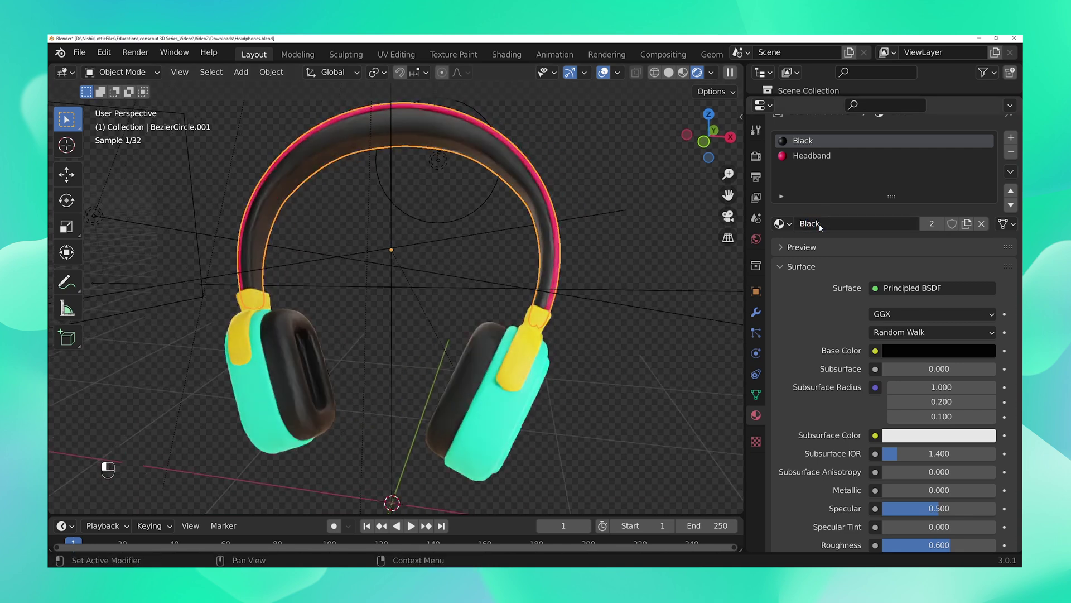
middle_click_drag(646, 275, 600, 282)
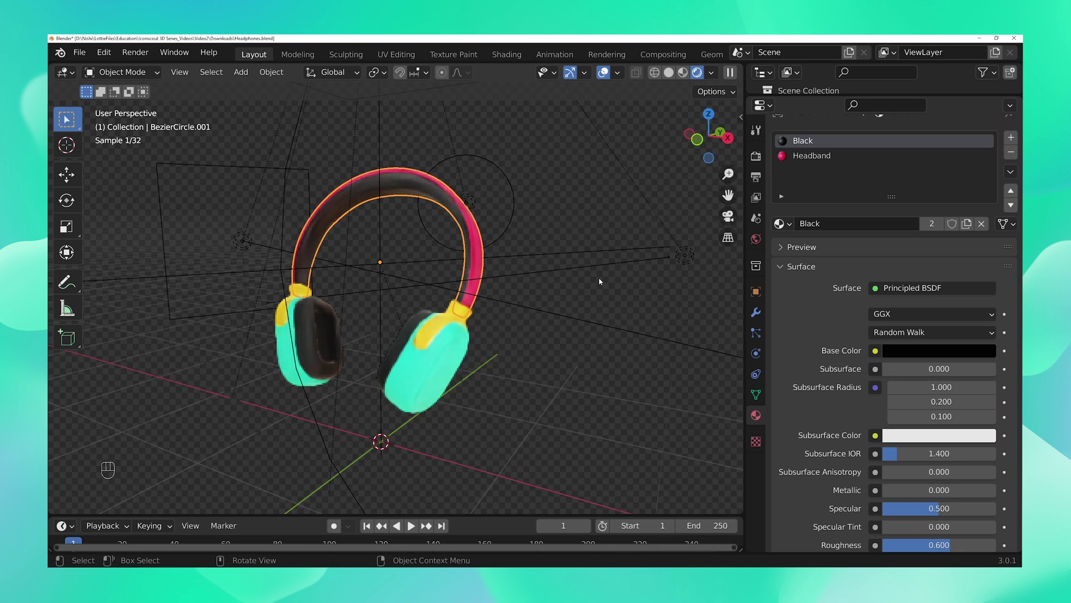
Select the right earcup and rename its 'orange' accent material to 'Yellow'
middle_click_drag(599, 306, 628, 320)
left_click(460, 338)
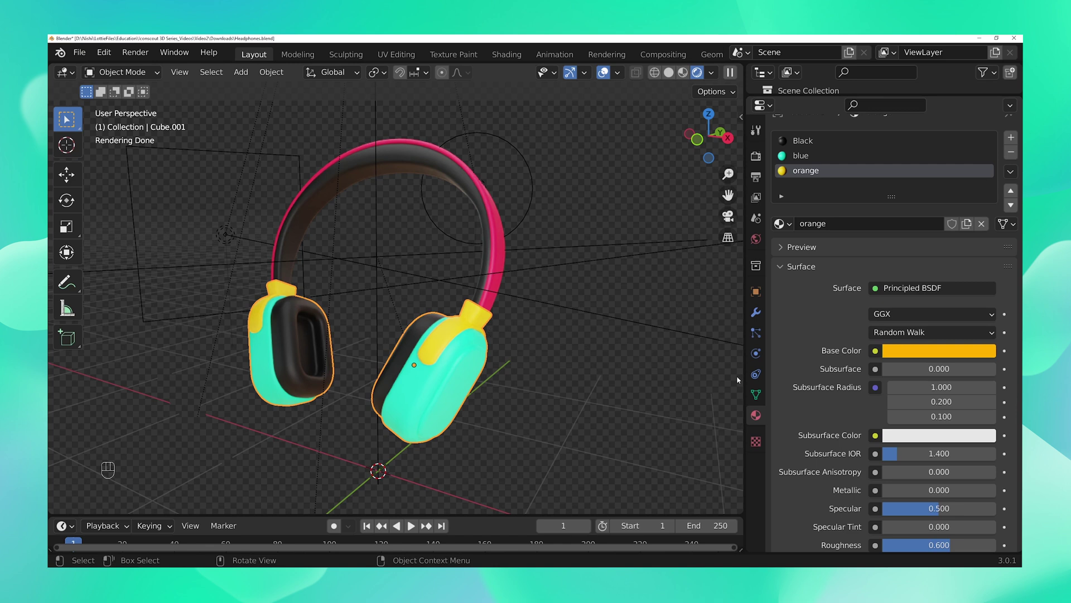
double_click(820, 225)
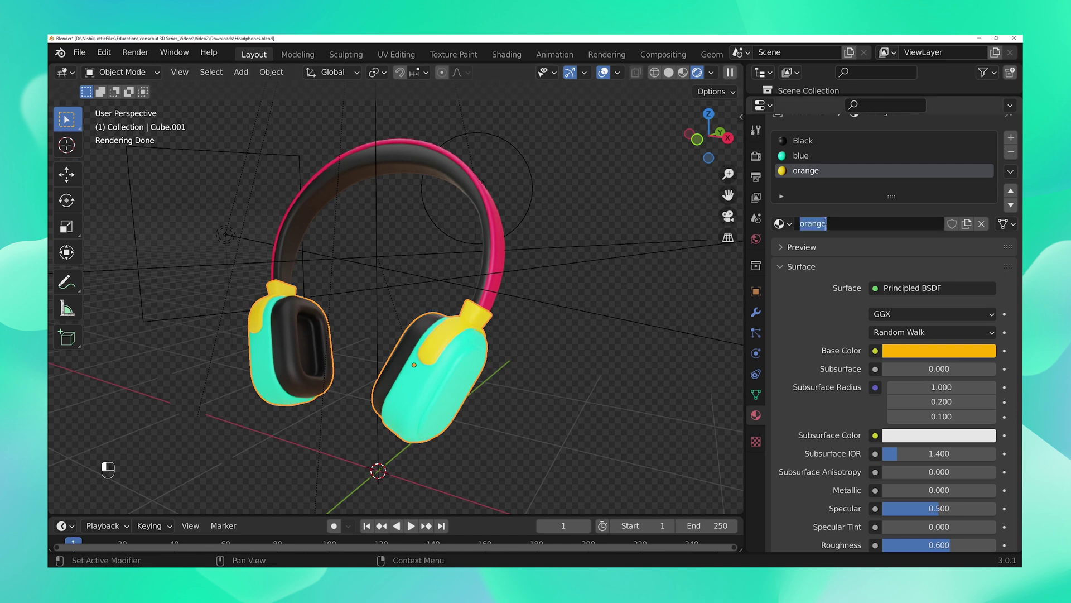
type("Yellow")
key("Return")
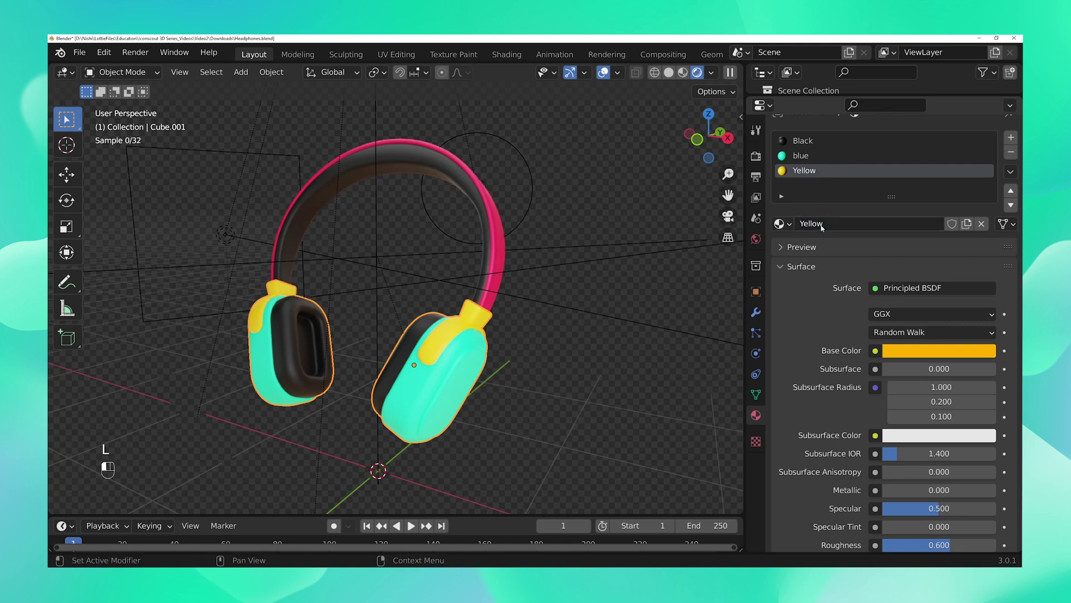
Lower the Yellow material's Roughness to 0.113 for a glossy finish
scroll(828, 354, "down", 1)
scroll(828, 355, "down", 1)
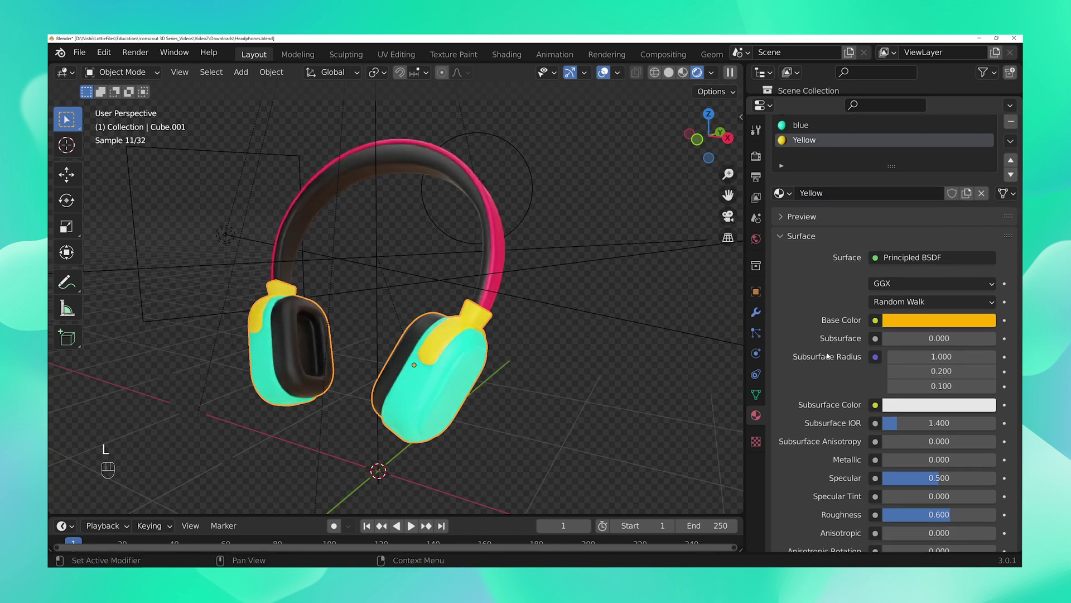
scroll(828, 355, "down", 2)
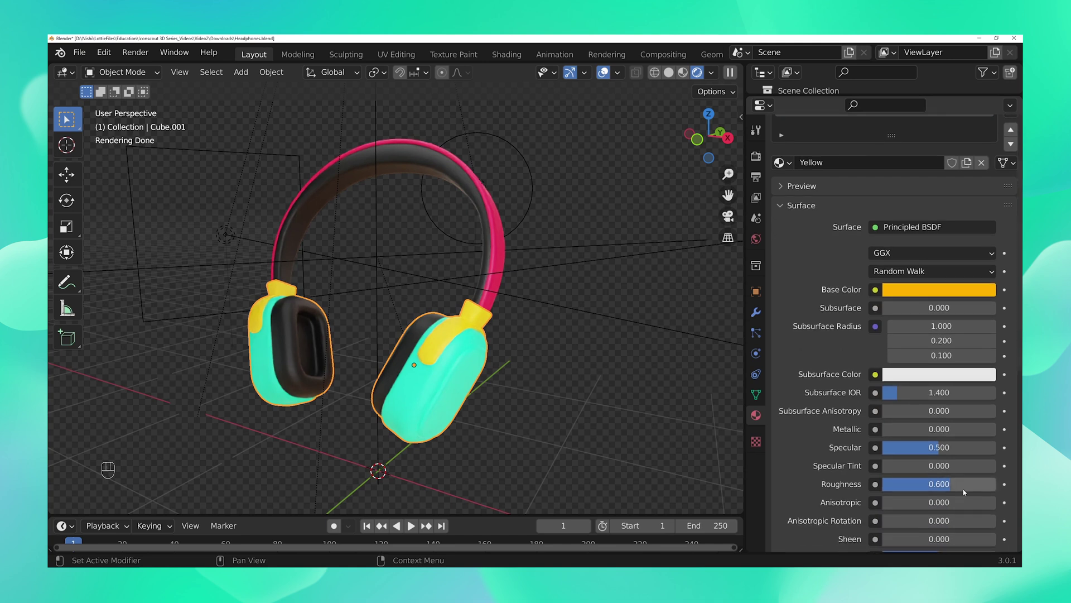
left_click_drag(963, 489, 926, 488)
middle_click_drag(526, 374, 523, 372)
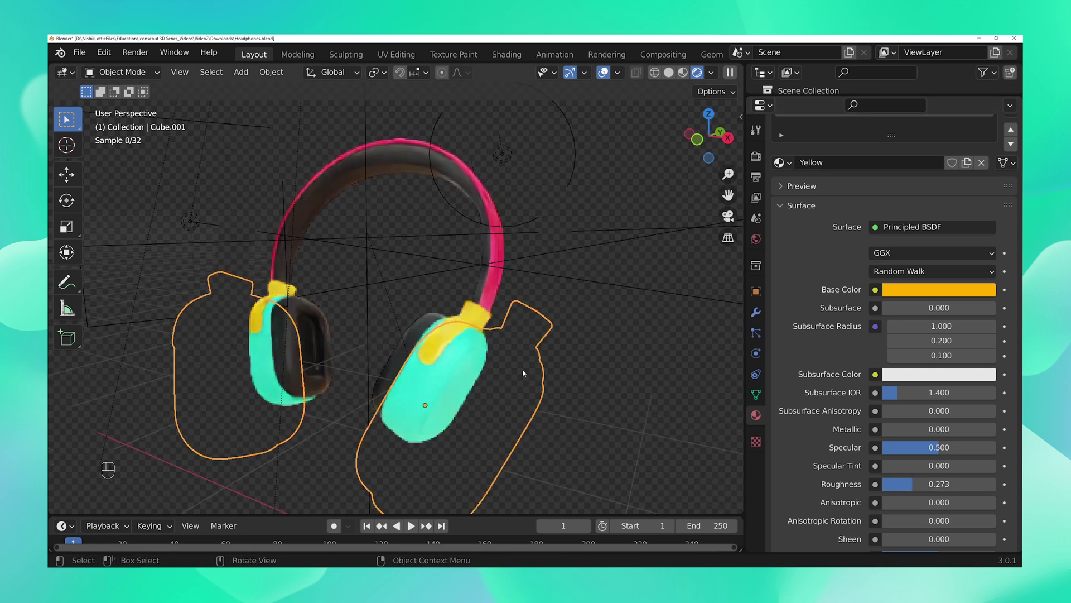
scroll(634, 395, "up", 2)
middle_click_drag(634, 394, 581, 391, "shift")
left_click_drag(935, 483, 918, 483)
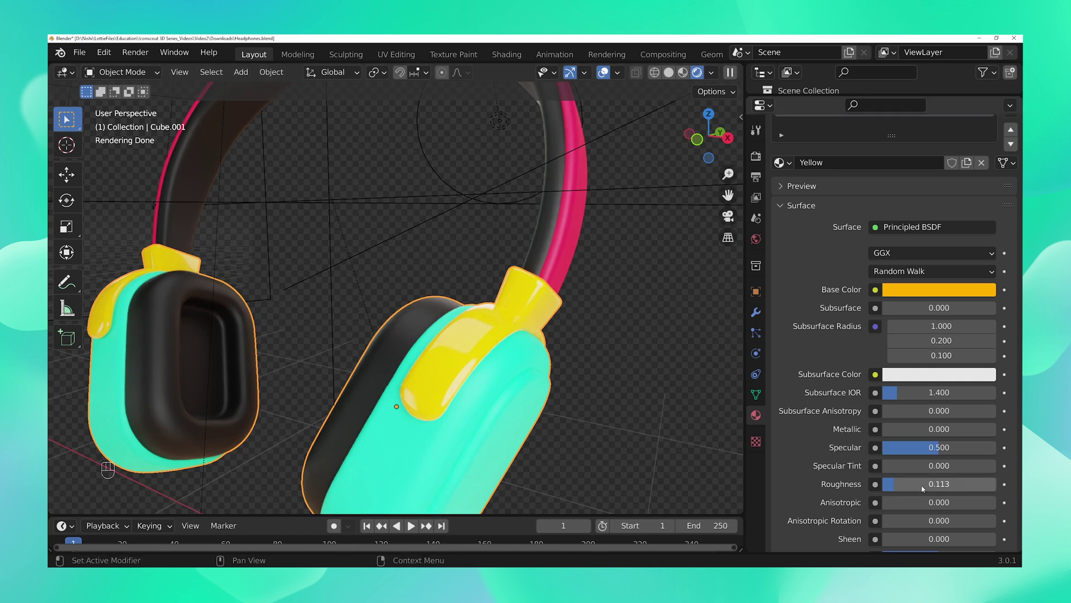
Raise the Yellow material's Metallic to 0.787 and view the gold accents
scroll(841, 468, "down", 3)
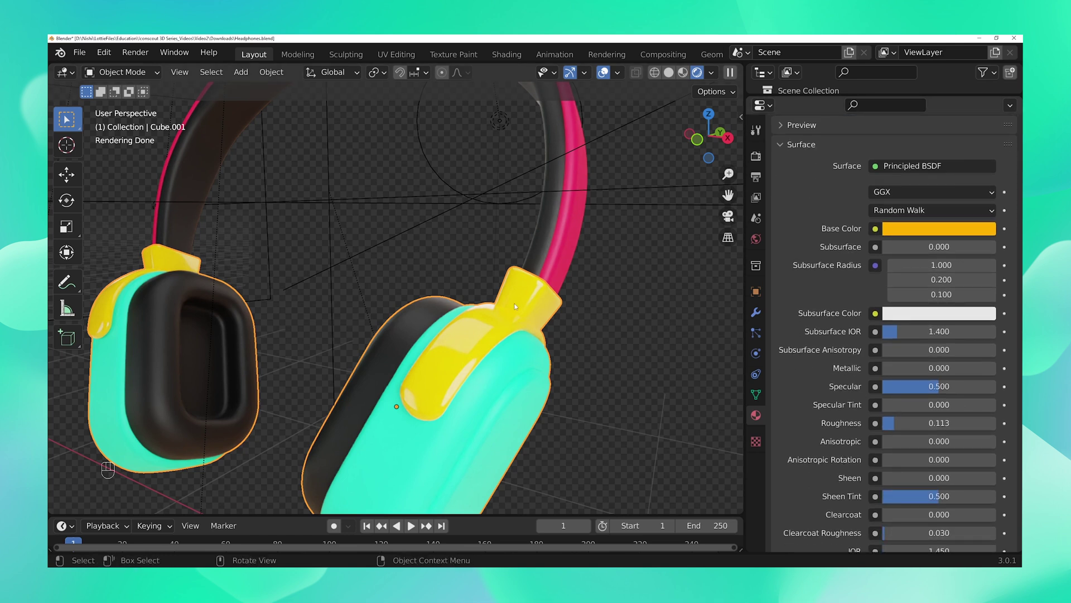
left_click_drag(892, 371, 984, 371)
scroll(396, 298, "down", 2)
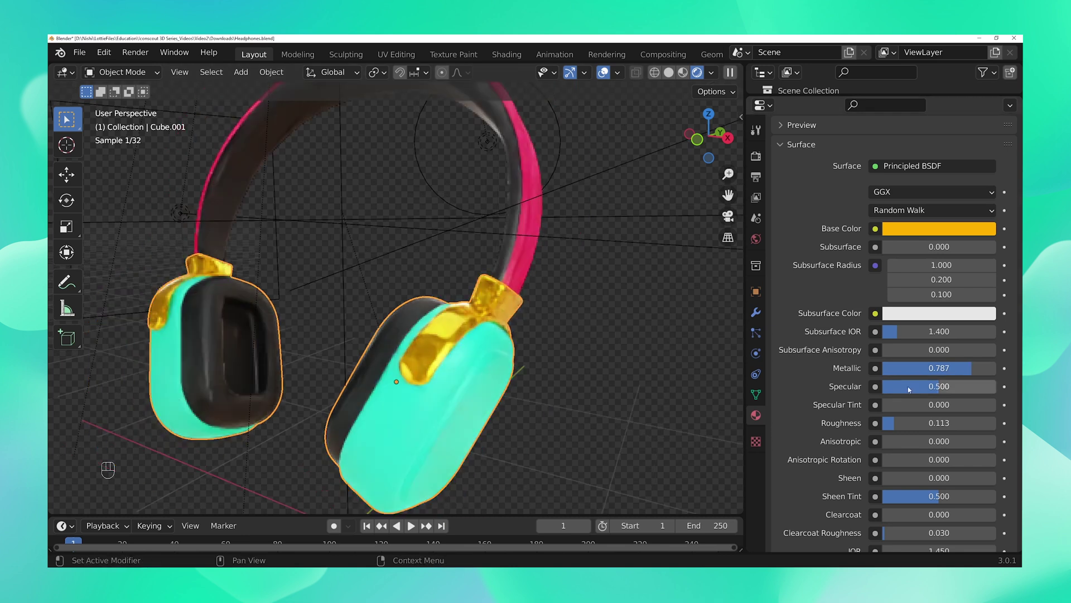
scroll(930, 391, "down", 2)
scroll(930, 391, "down", 2)
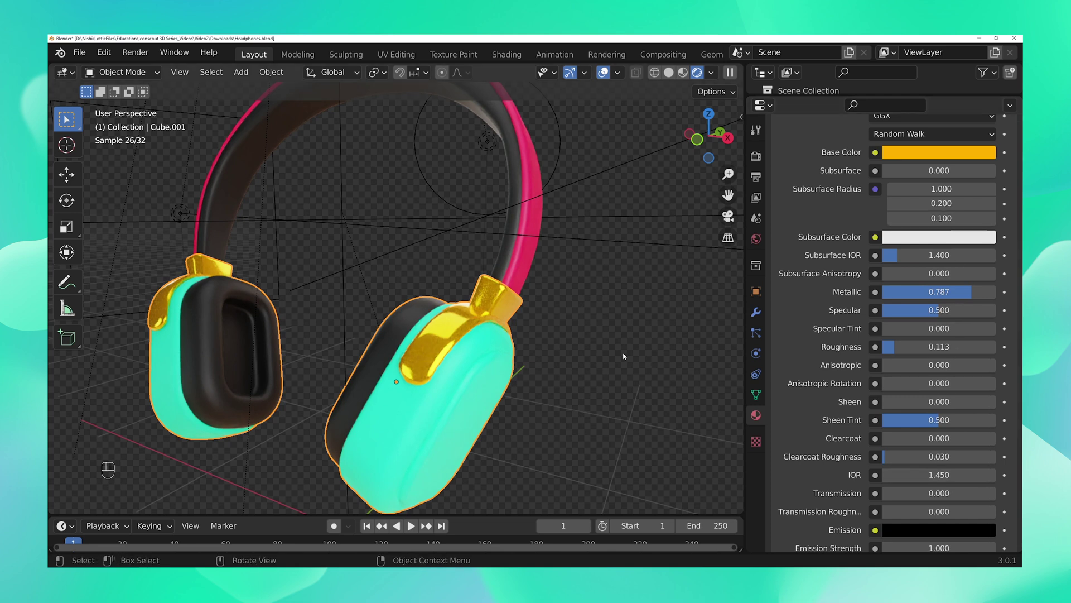
middle_click_drag(591, 340, 509, 347)
scroll(644, 349, "down", 5)
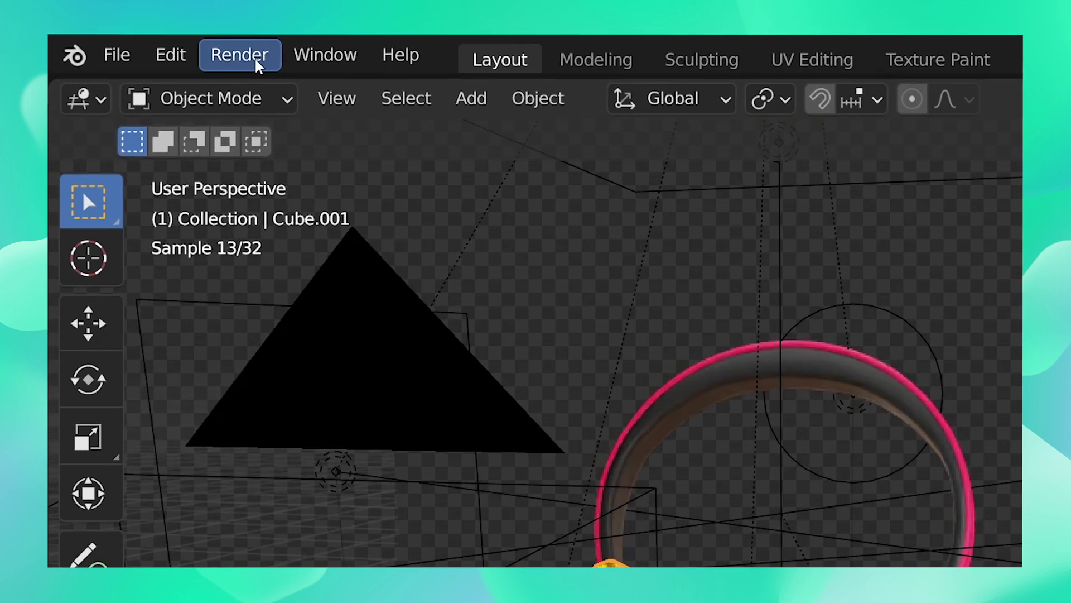
Render the recoloured headphones with Render > Render Image
left_click(141, 56)
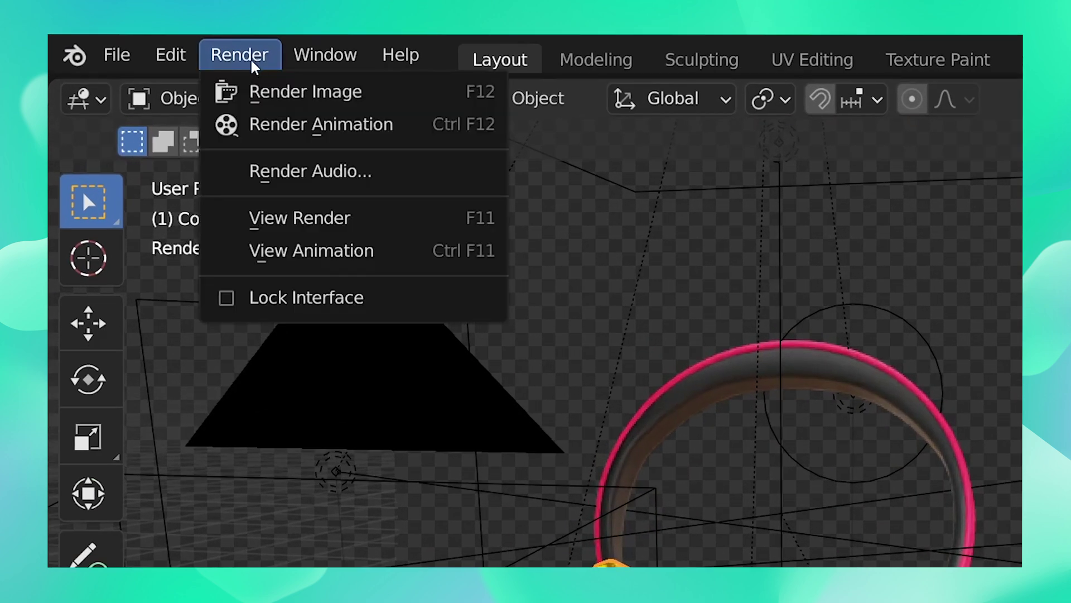
left_click(259, 92)
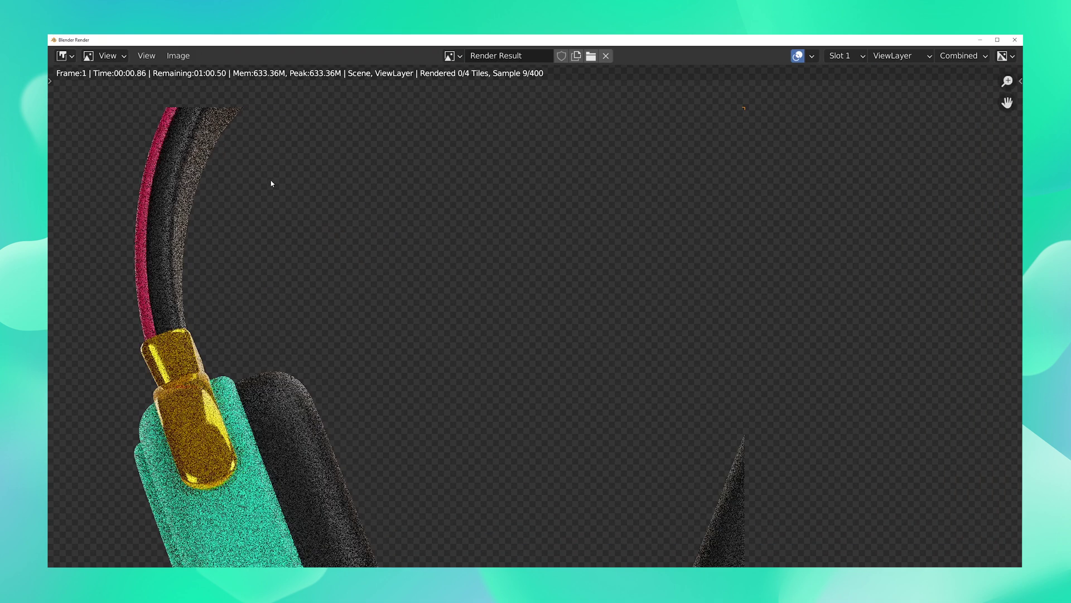
scroll(443, 236, "down", 4)
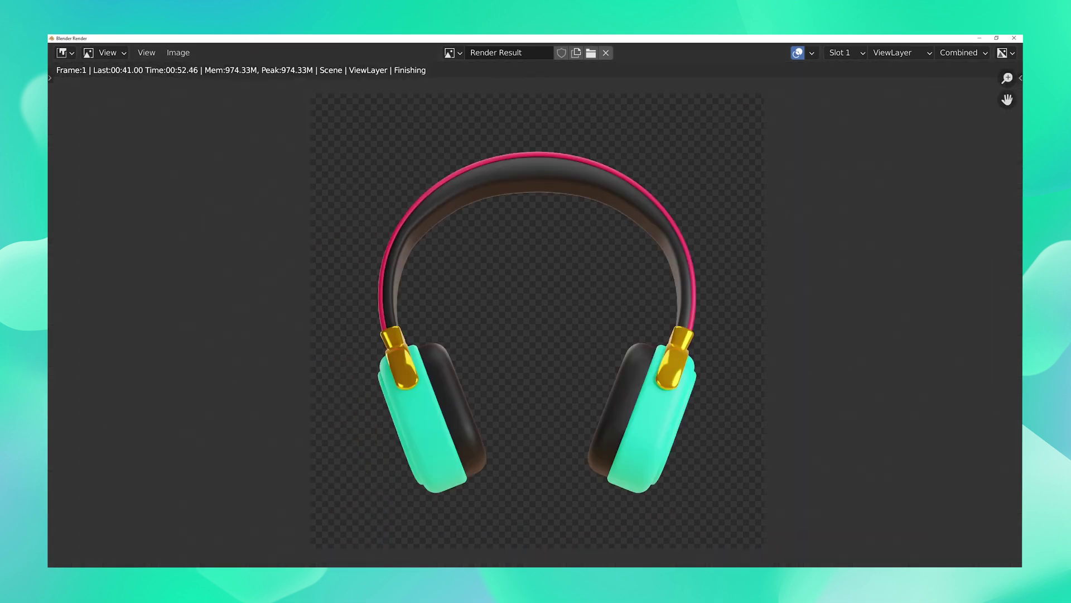
left_click(179, 53)
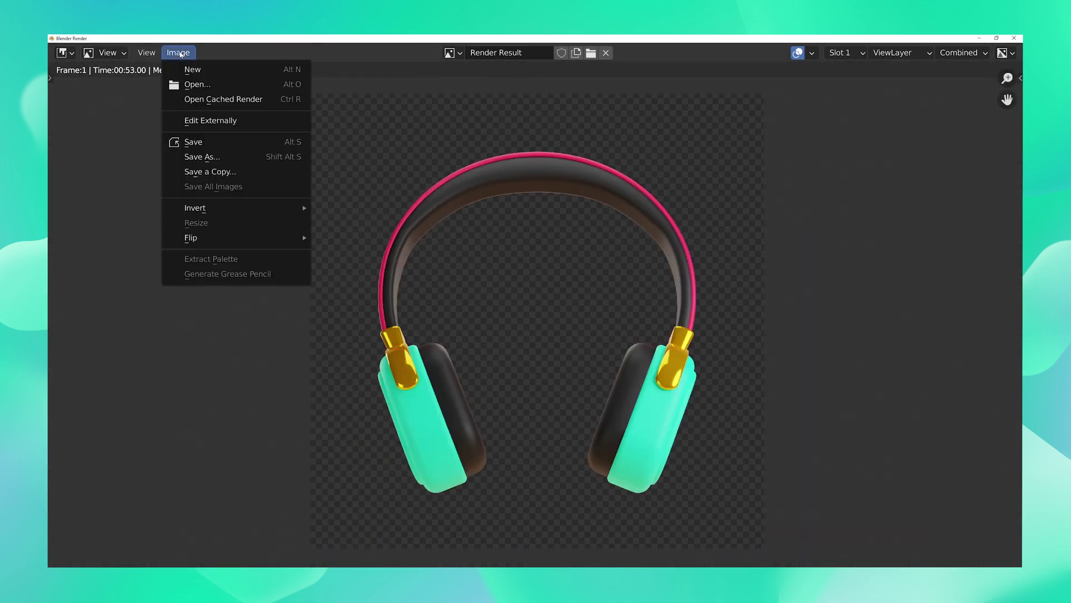
Save the render as Headphones.jpg in JPEG format at 100% quality
left_click(215, 159)
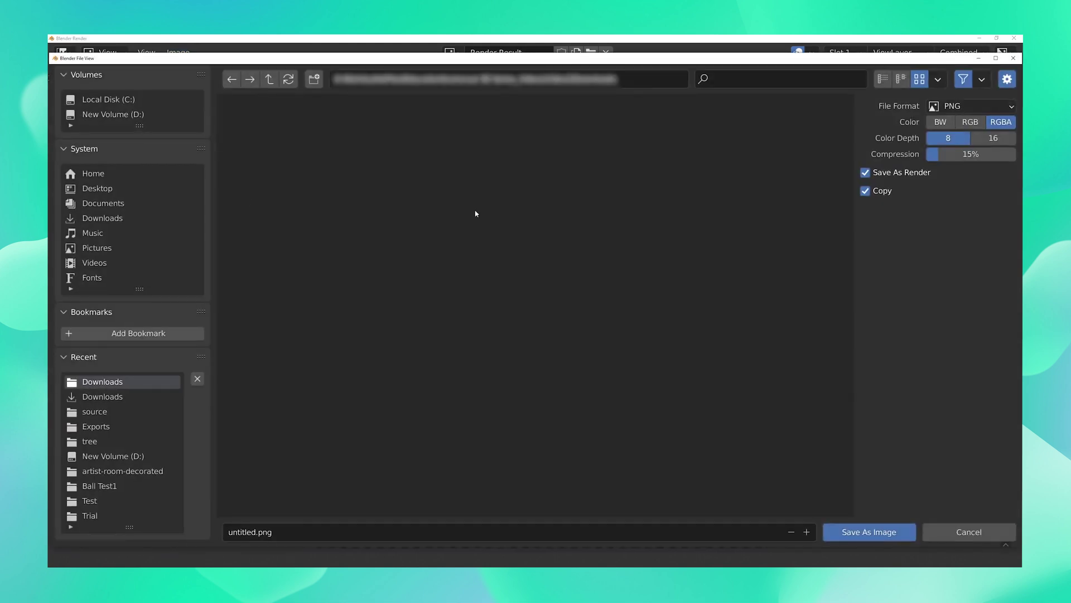
left_click(241, 531)
double_click(241, 532)
type("Headphones")
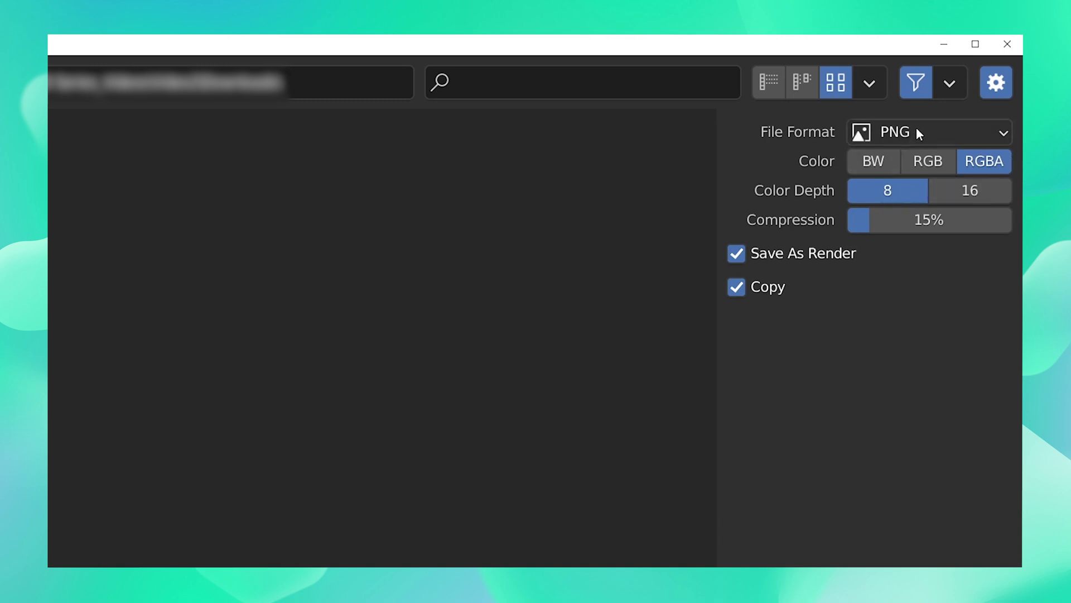
left_click(918, 132)
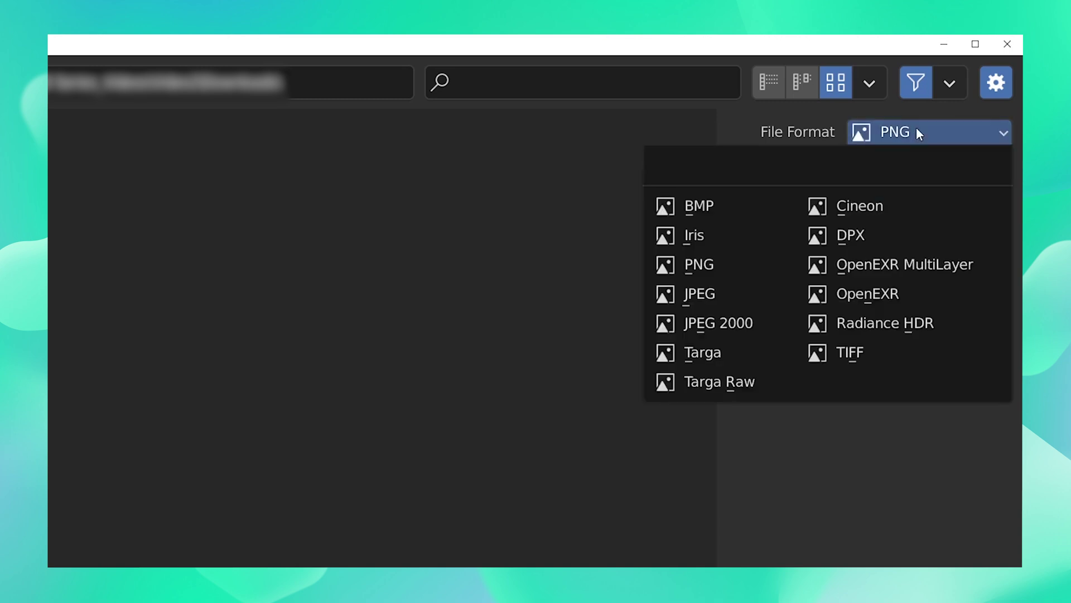
left_click(742, 285)
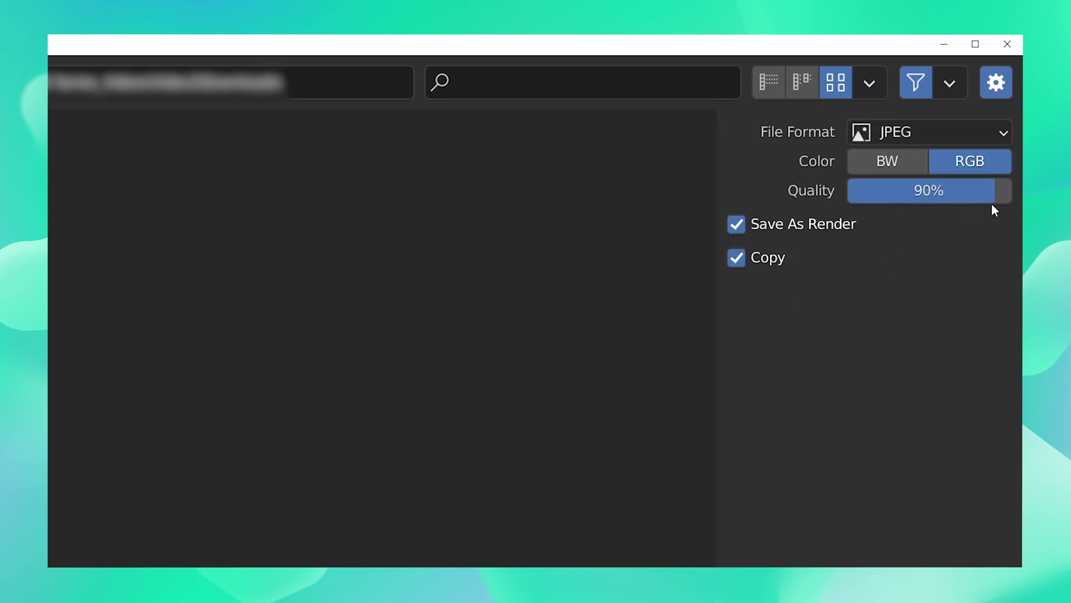
left_click_drag(995, 190, 1013, 190)
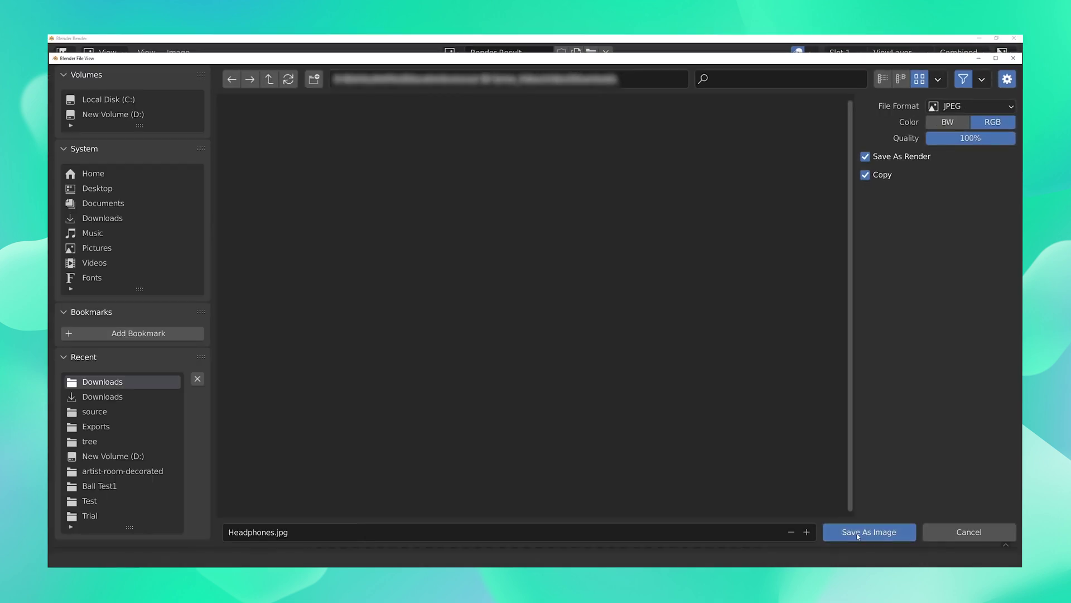
left_click(864, 533)
Save a second copy of the render as Headphones.png
left_click(178, 53)
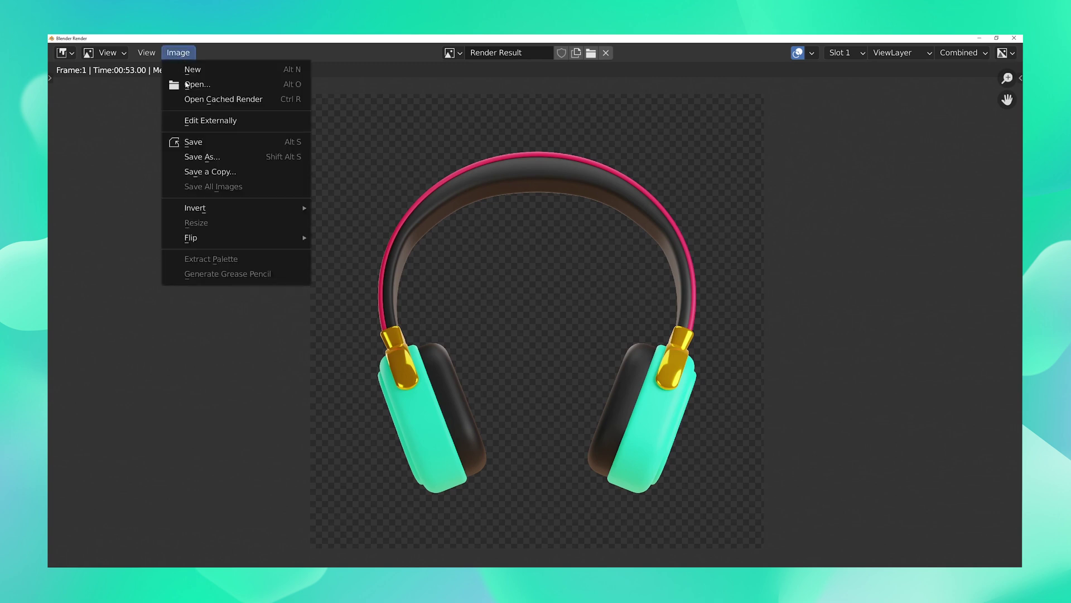
left_click(205, 156)
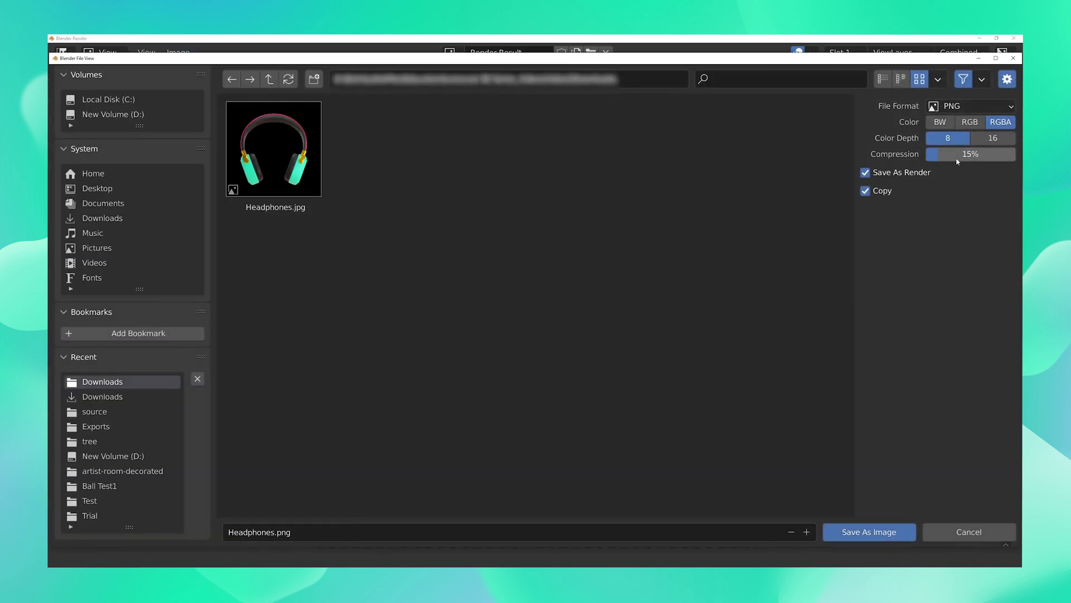
left_click(884, 532)
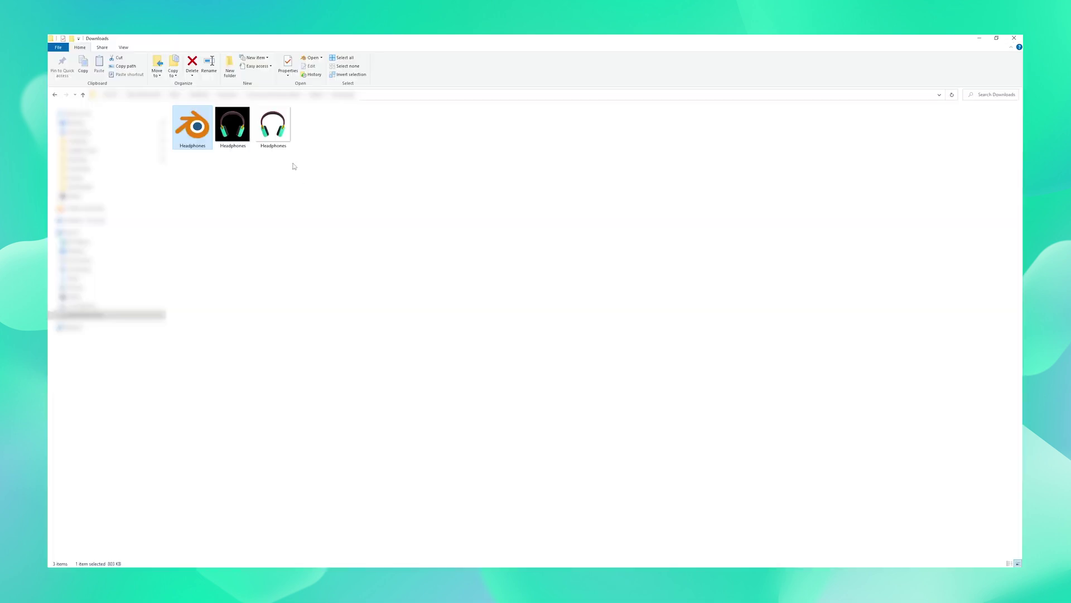
Open Headphones.jpg in Photos, flip between it and Headphones.png, then close the viewer
double_click(233, 124)
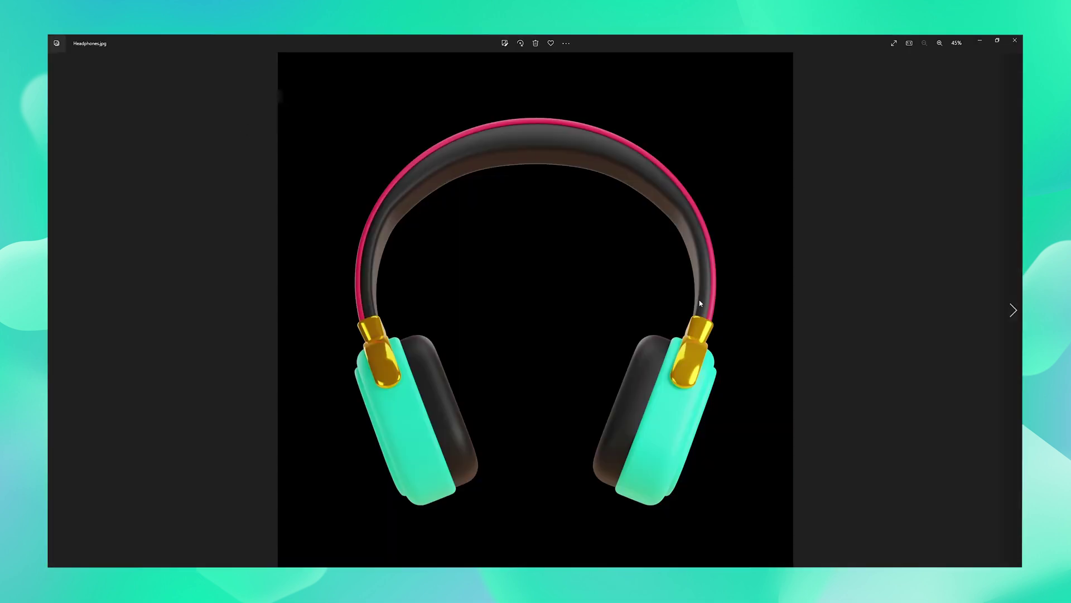
key("Right")
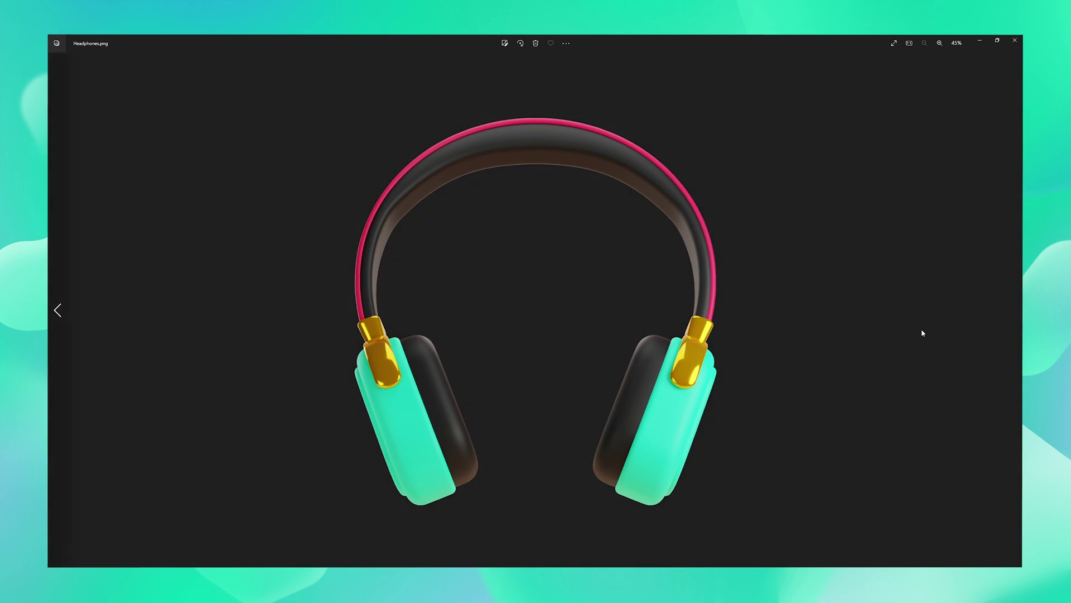
key("Left")
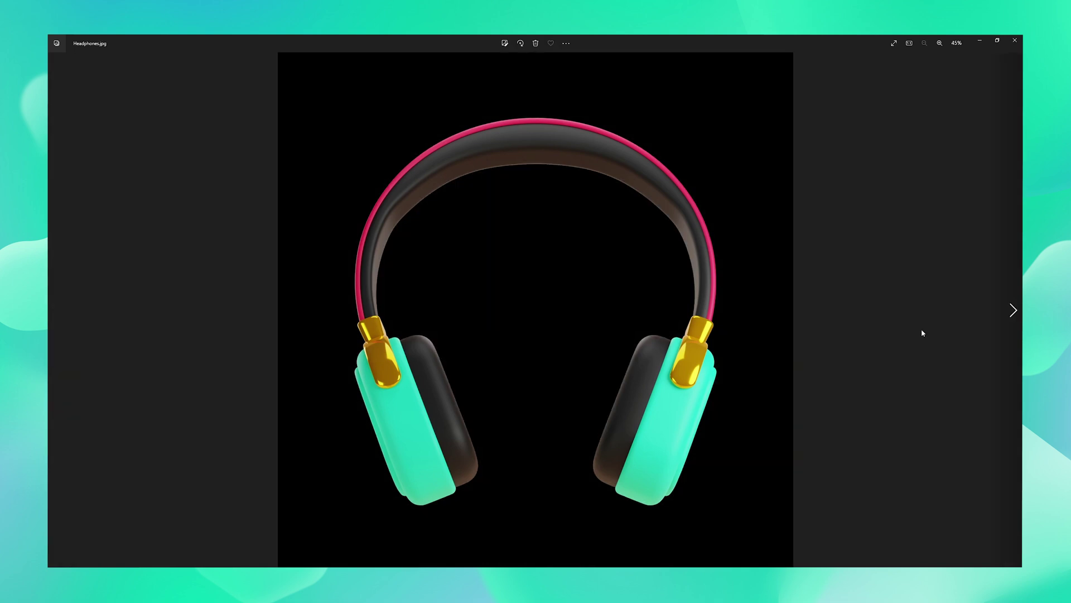
key("Right")
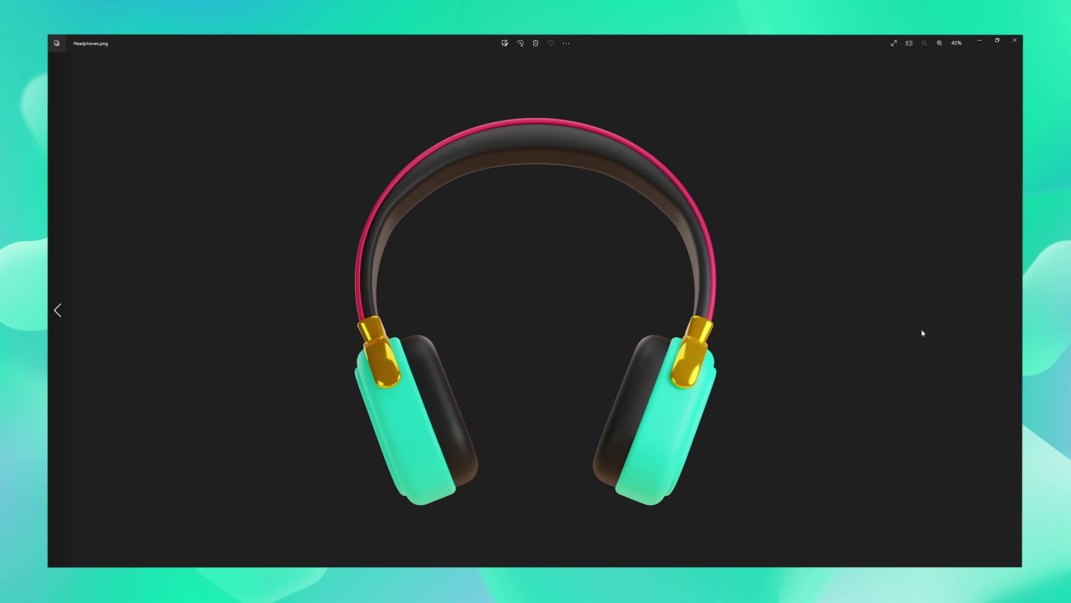
left_click(1015, 40)
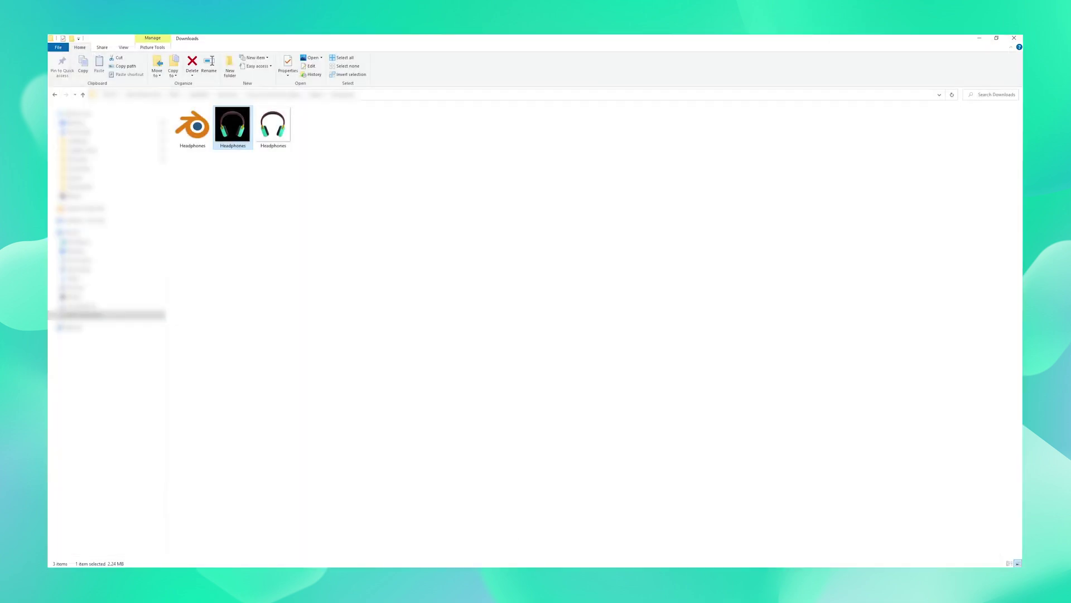